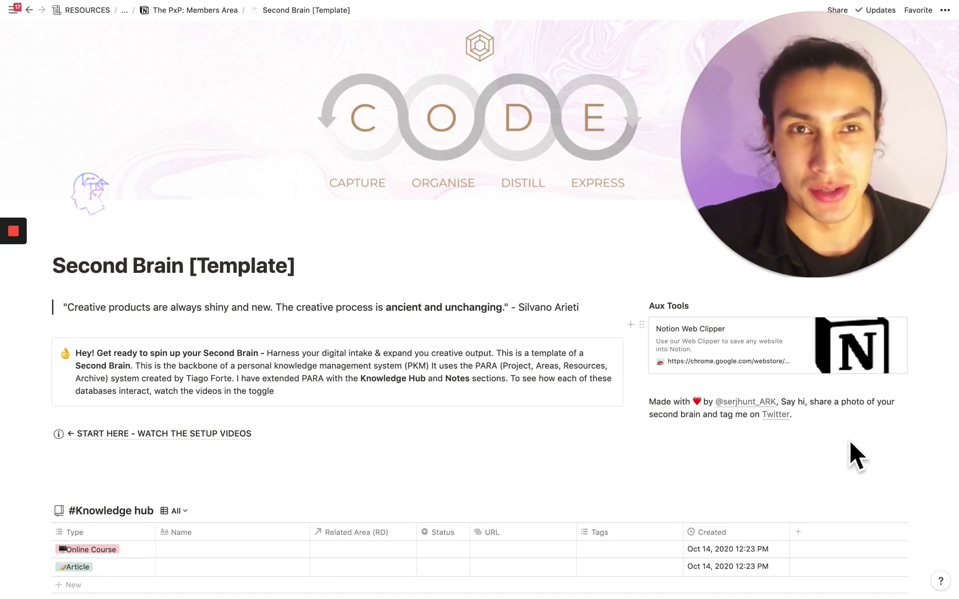
pyautogui.scroll(-5, 850, 442)
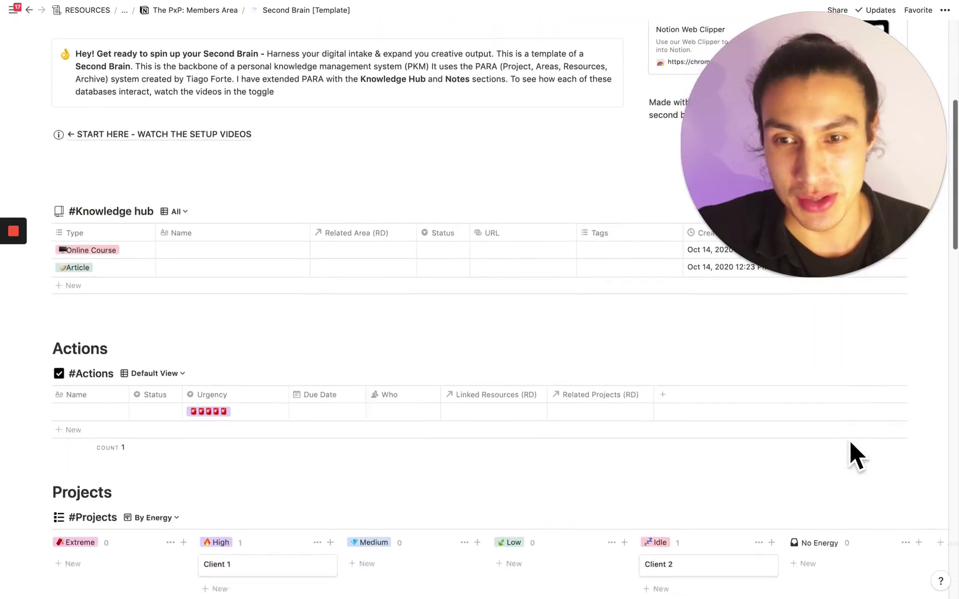
pyautogui.scroll(-6, 850, 442)
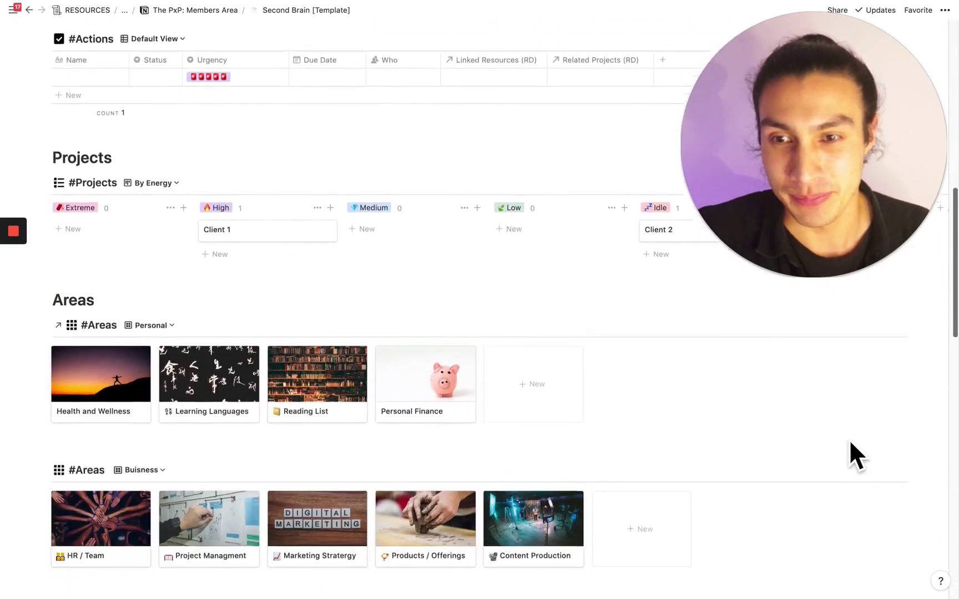
pyautogui.scroll(-8, 850, 442)
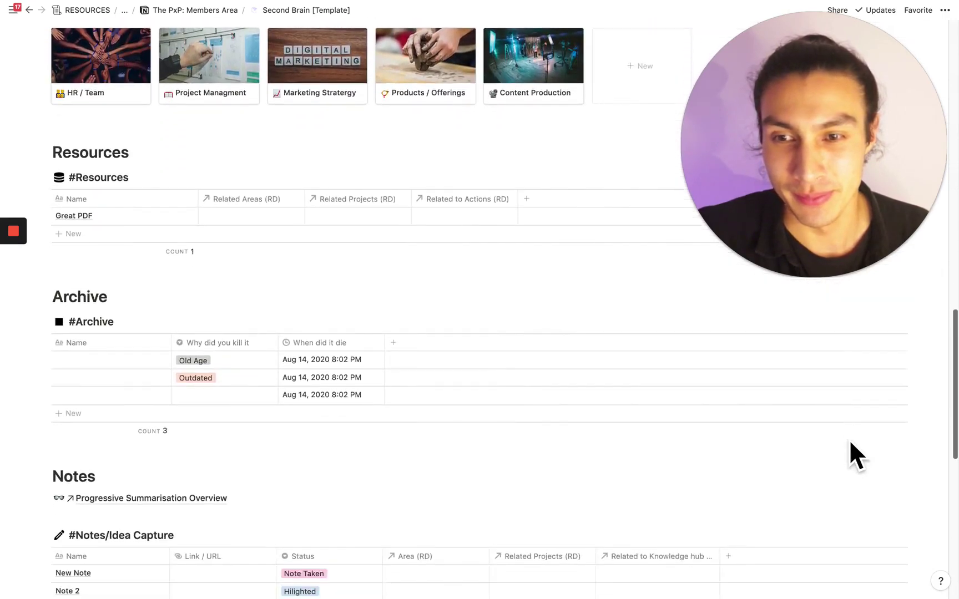
pyautogui.press('Home')
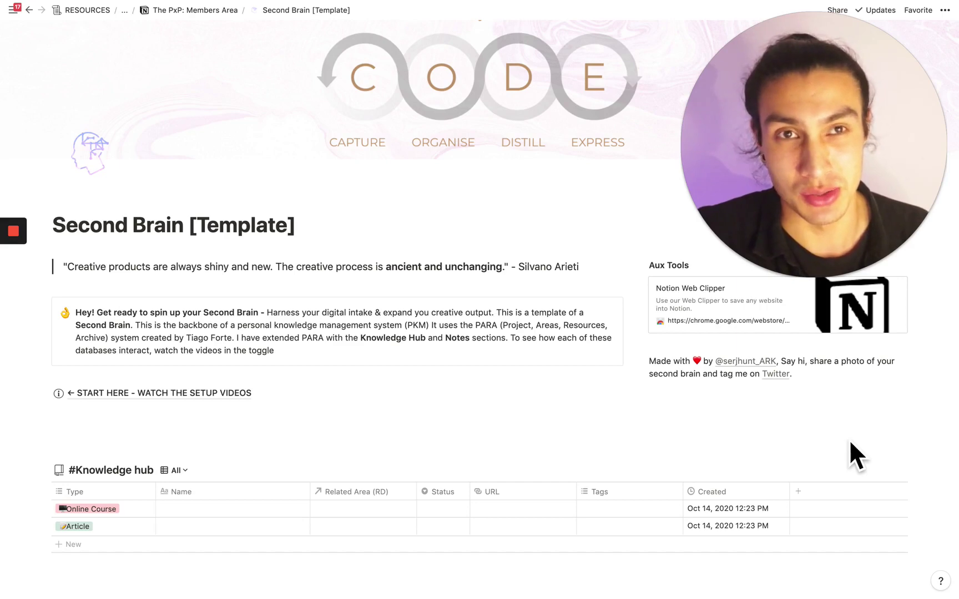
pyautogui.scroll(-9, 849, 439)
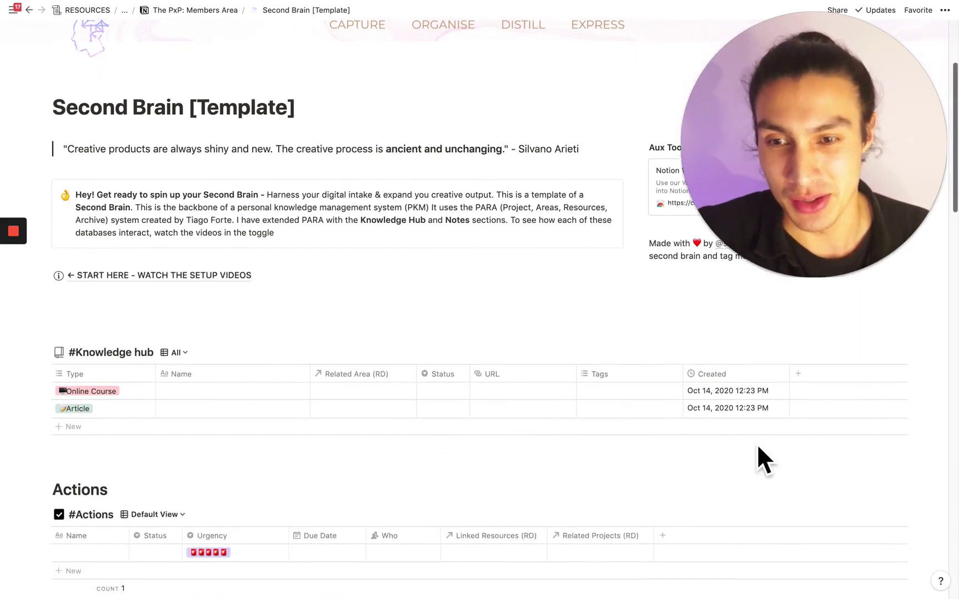
pyautogui.scroll(-13, 757, 446)
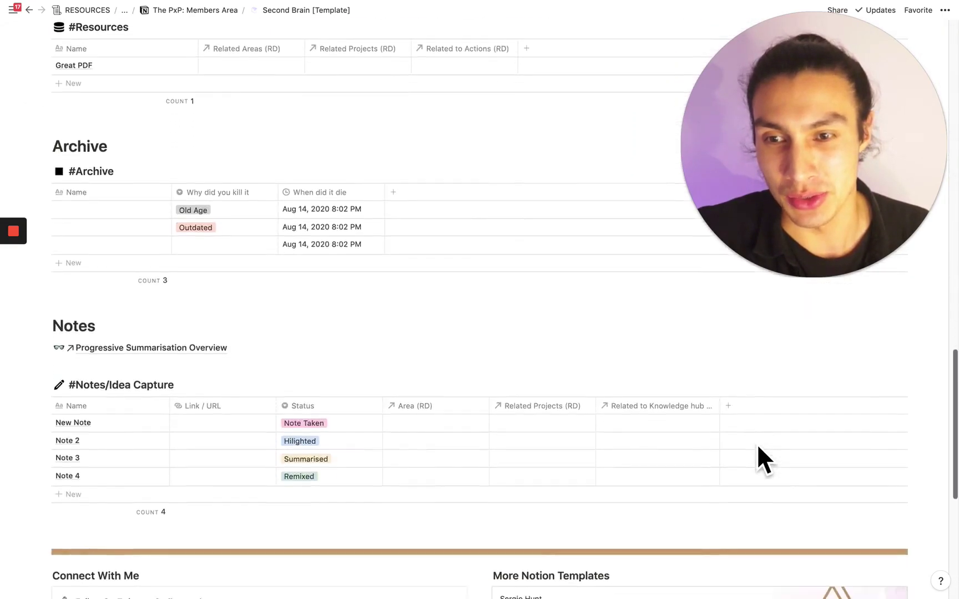
pyautogui.scroll(12, 484, 435)
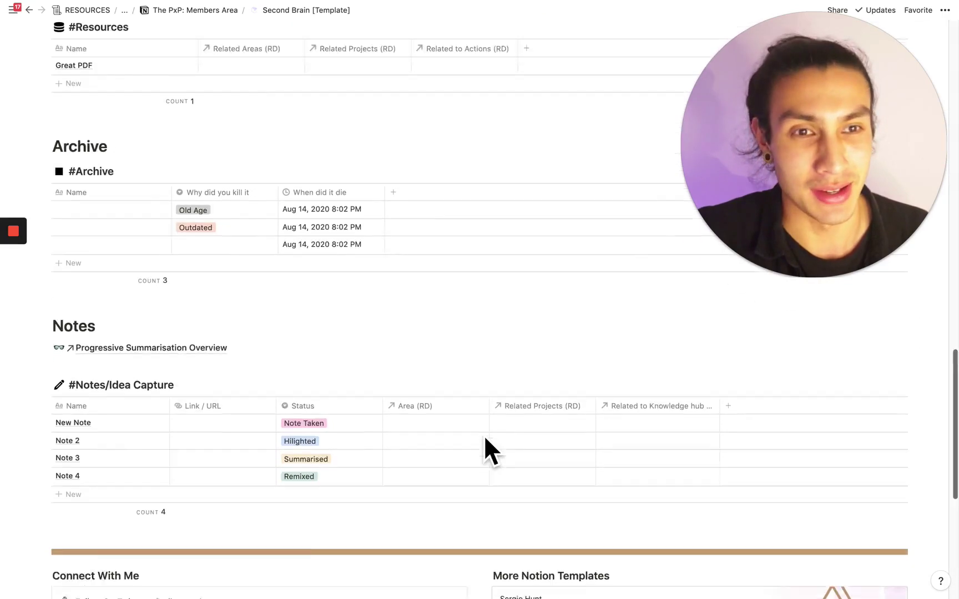
pyautogui.scroll(10, 484, 435)
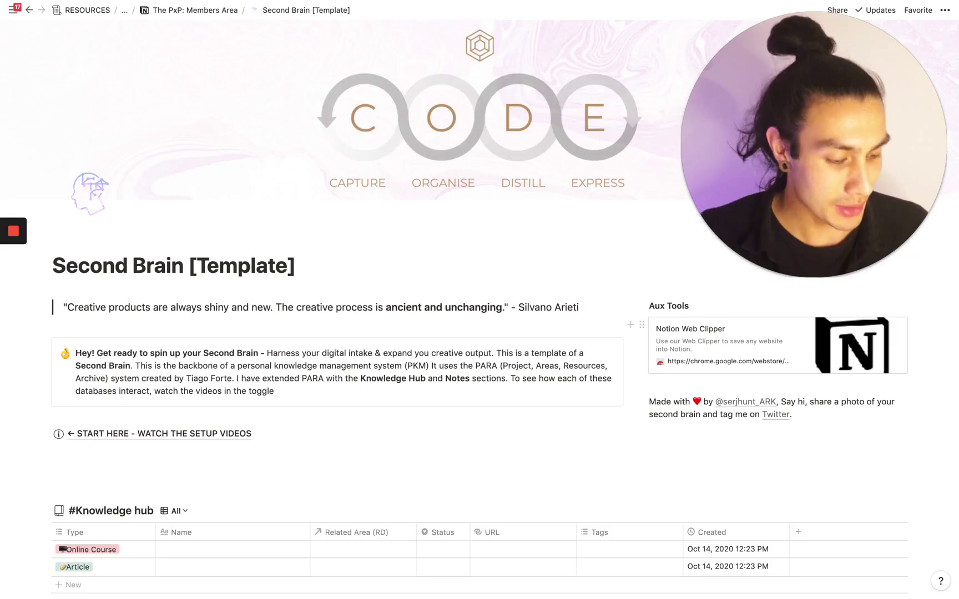
# - Scroll up and down the Second Brain page to review the Actions table and Projects board
pyautogui.scroll(-6, 899, 380)
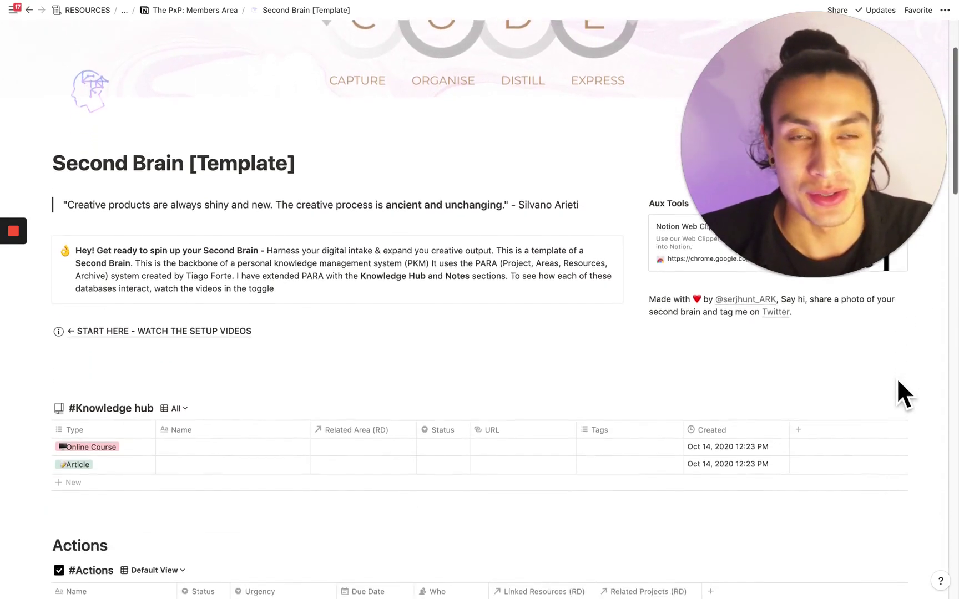
pyautogui.scroll(-2, 897, 377)
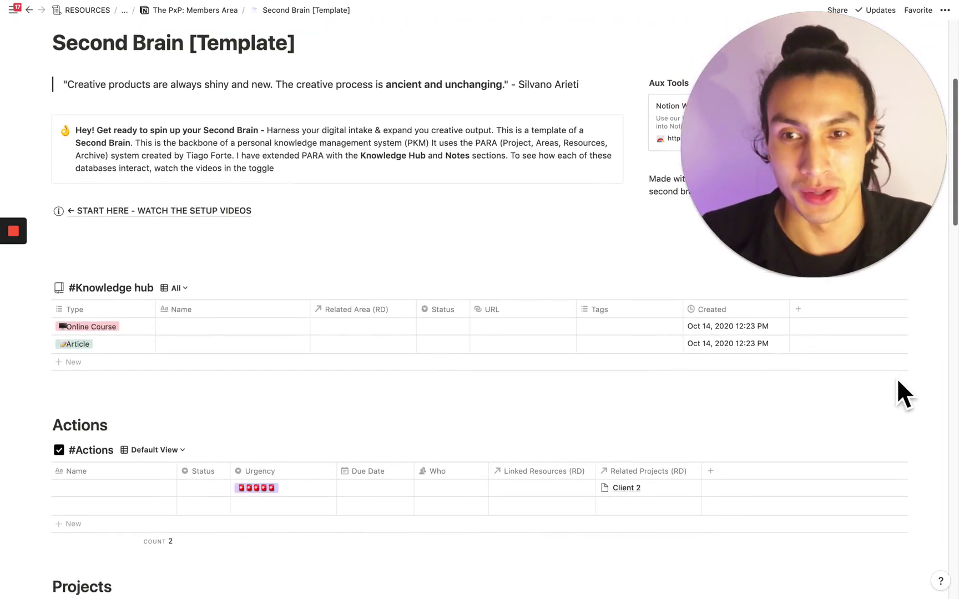
pyautogui.scroll(-1, 901, 392)
pyautogui.scroll(1, 900, 392)
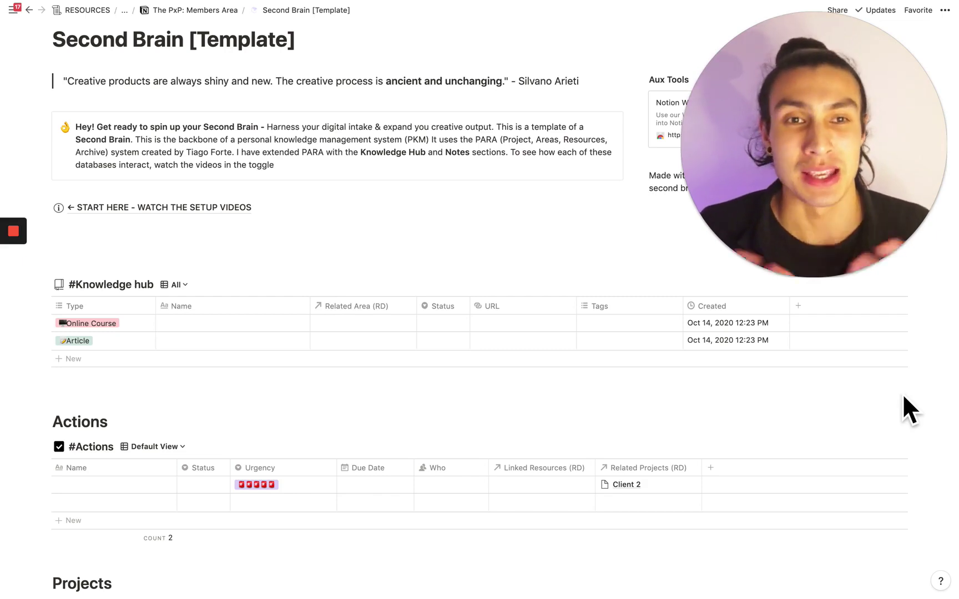
pyautogui.scroll(5, 903, 395)
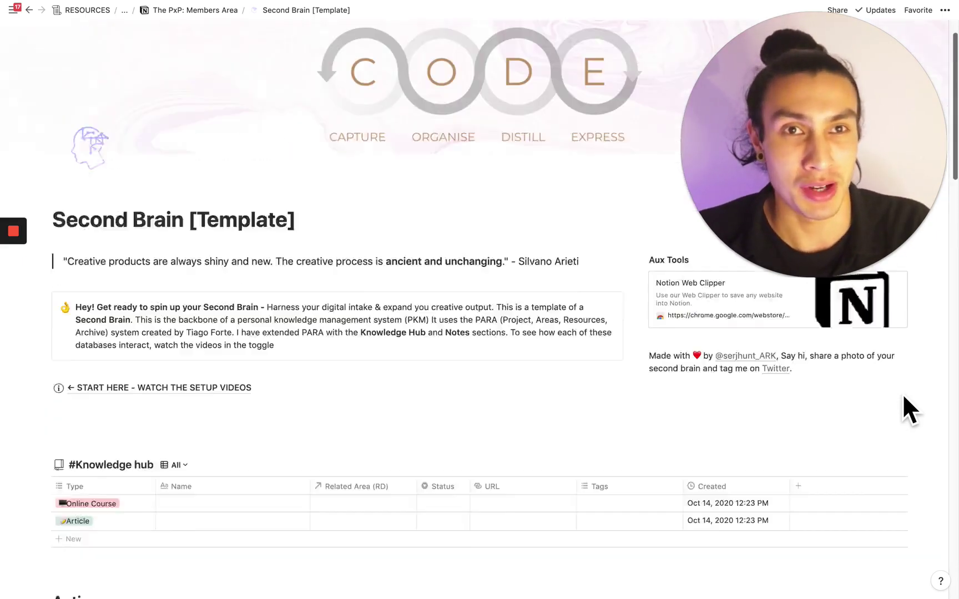
pyautogui.scroll(2, 904, 395)
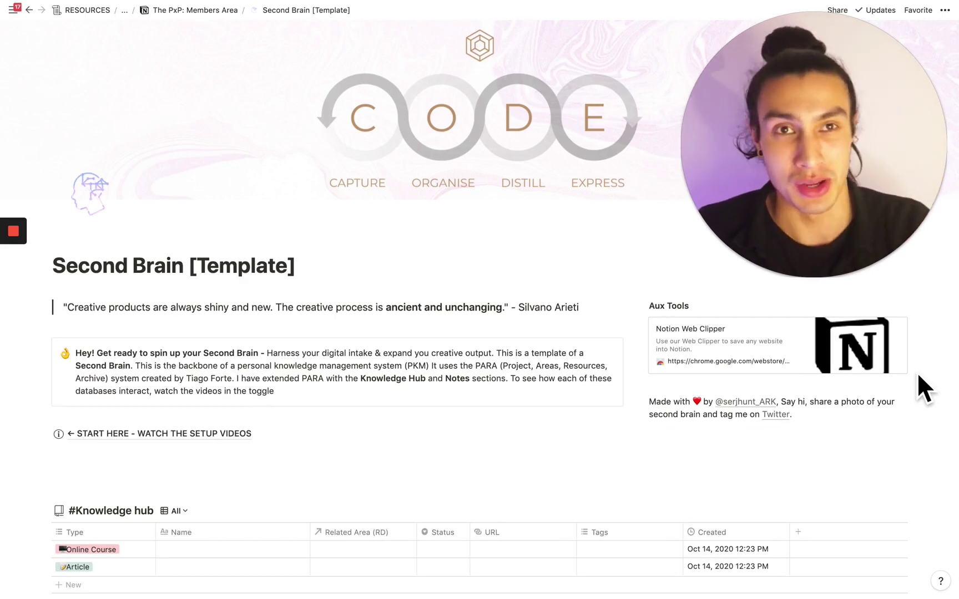
pyautogui.scroll(-2, 919, 377)
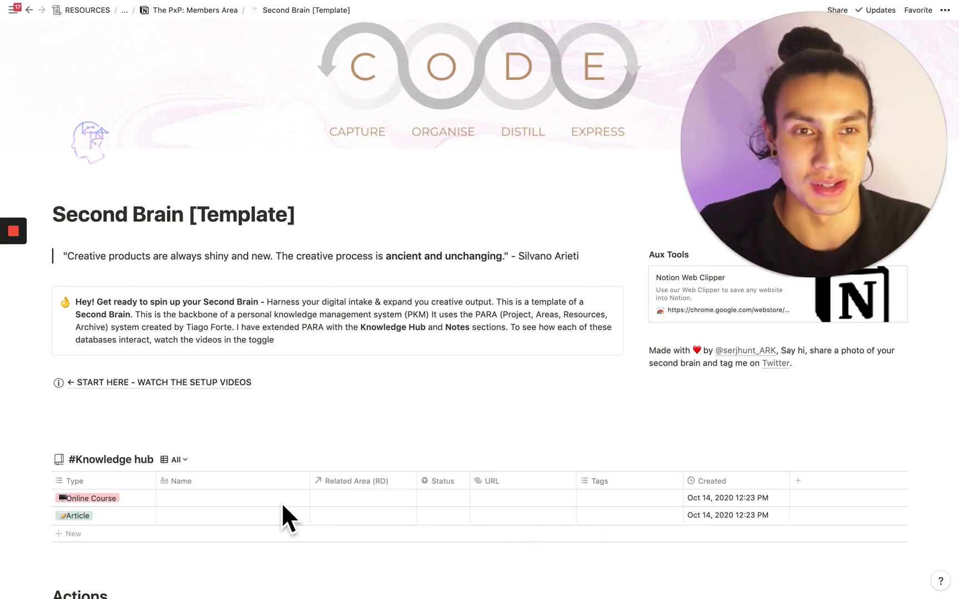
pyautogui.scroll(2, 922, 381)
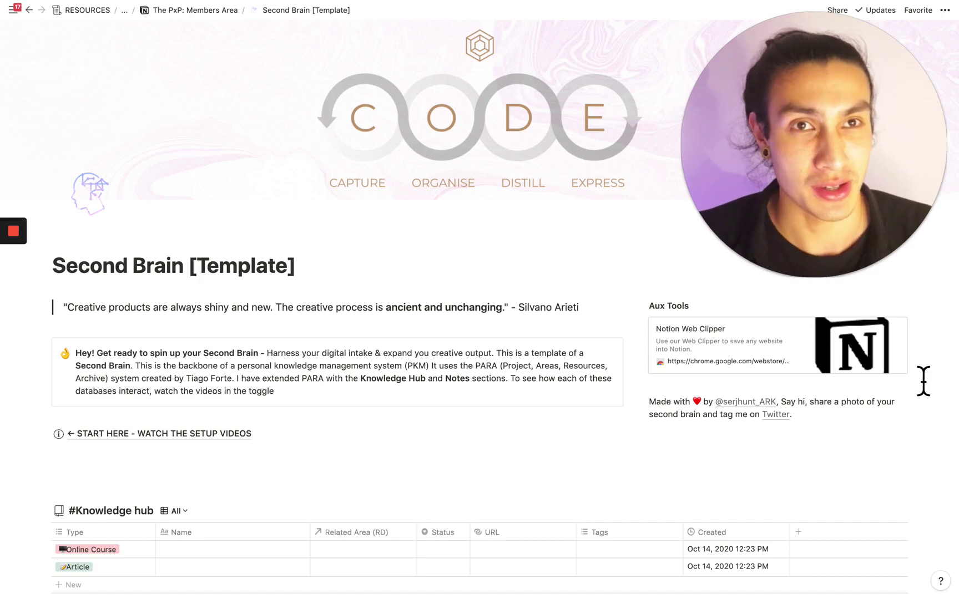
pyautogui.scroll(-7, 654, 522)
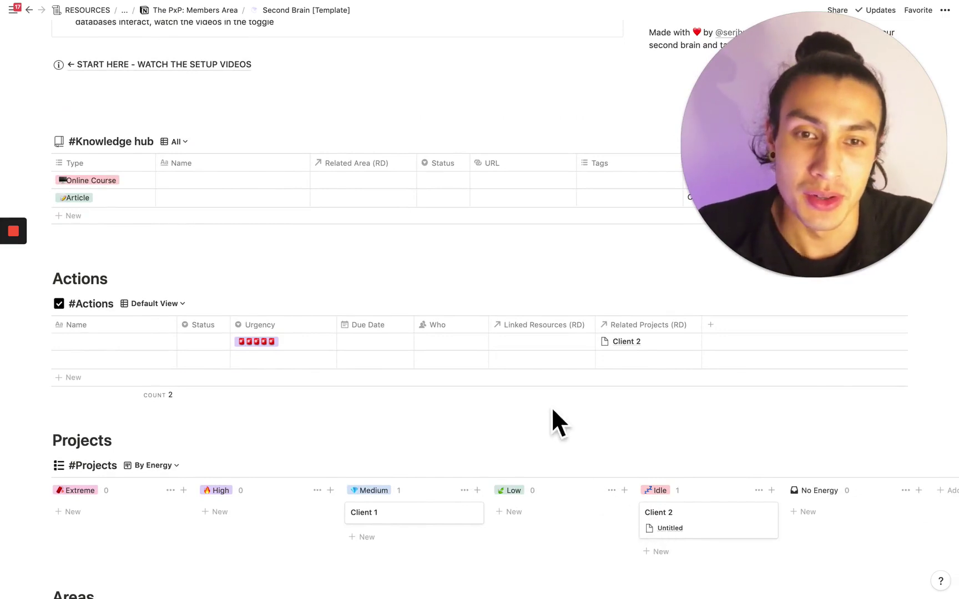
pyautogui.click(538, 344)
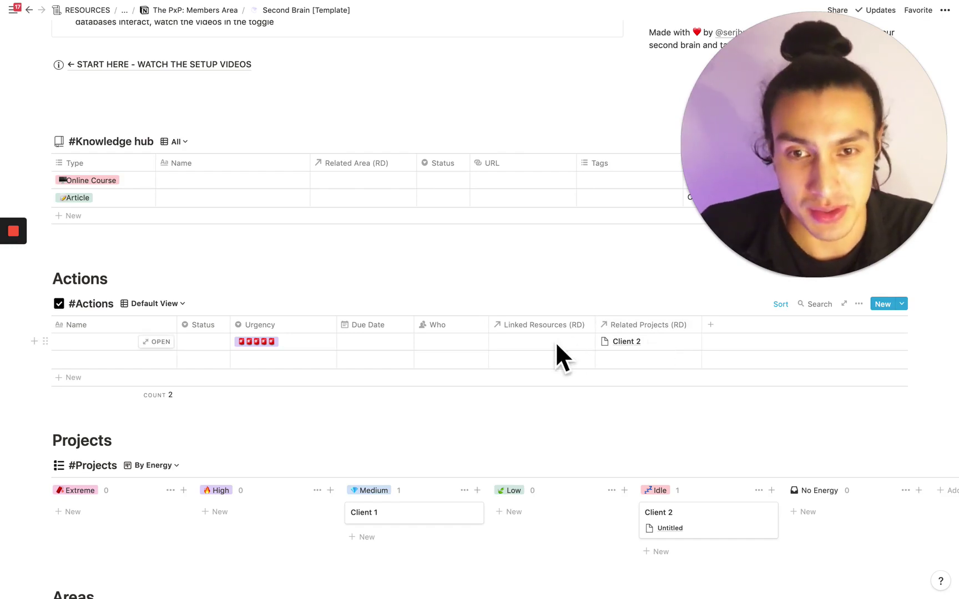
pyautogui.scroll(-1, 555, 342)
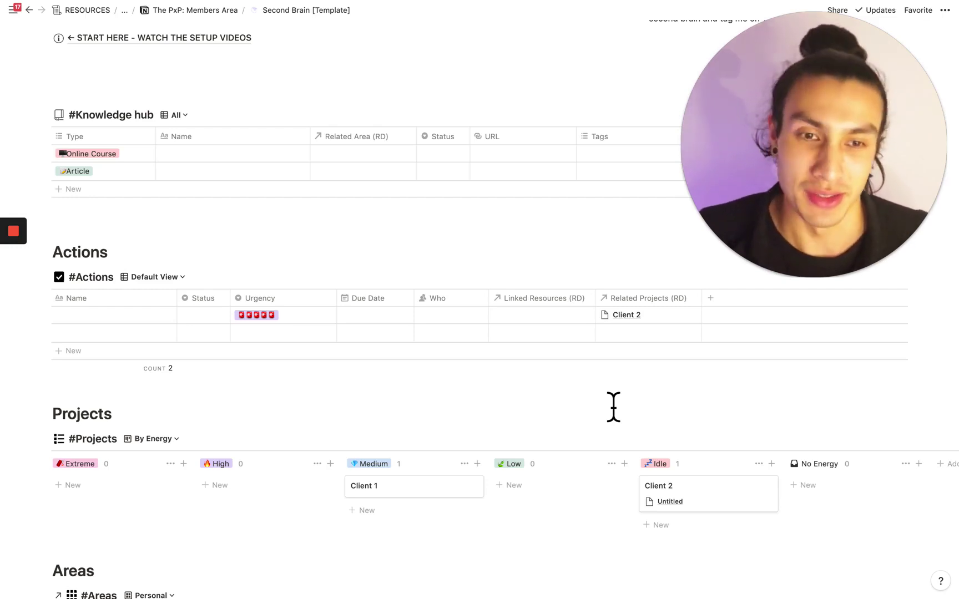
pyautogui.scroll(-5, 613, 407)
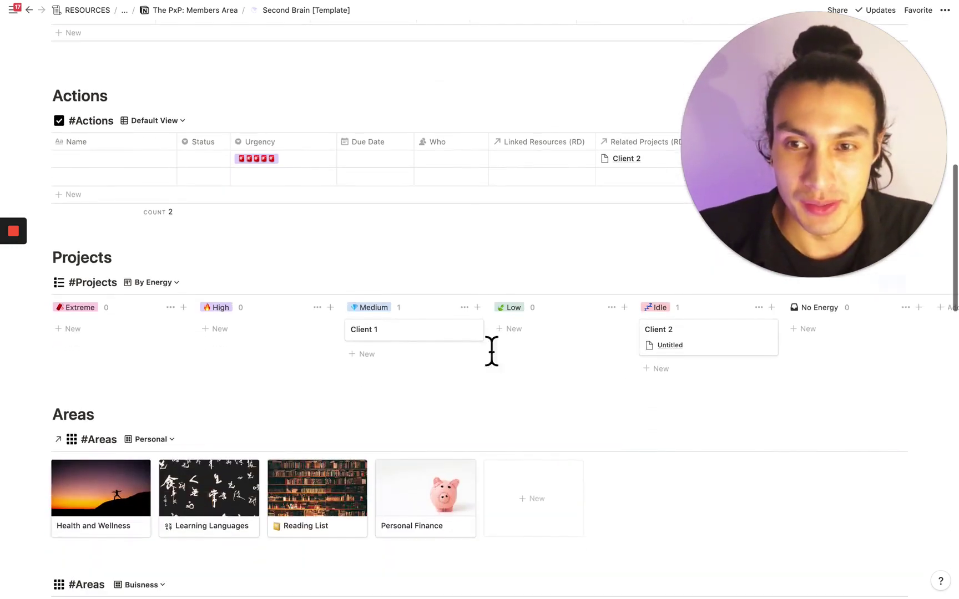
pyautogui.scroll(-1, 362, 306)
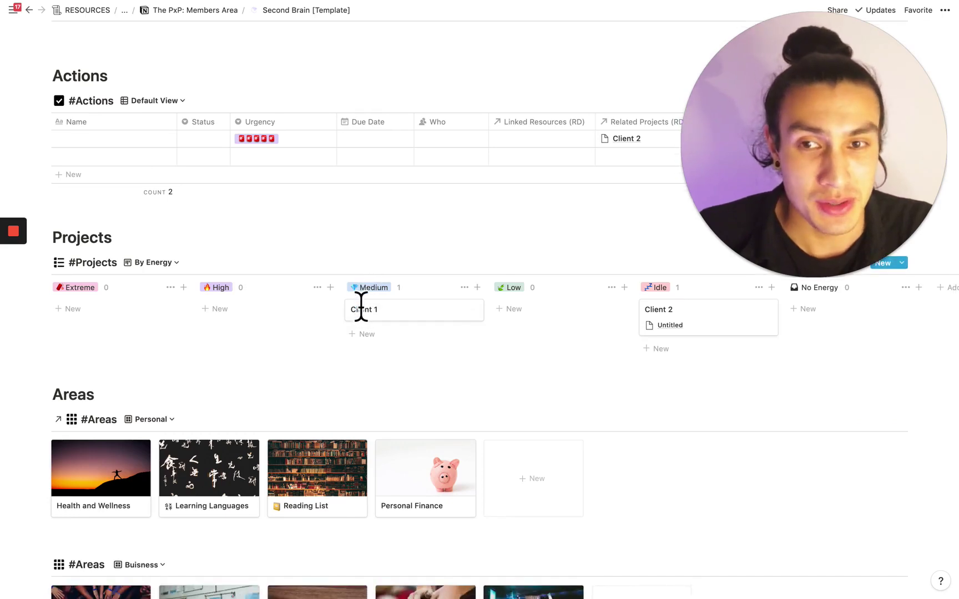
# - Check the Projects board views and drag Client 1 into the High energy column
pyautogui.click(160, 265)
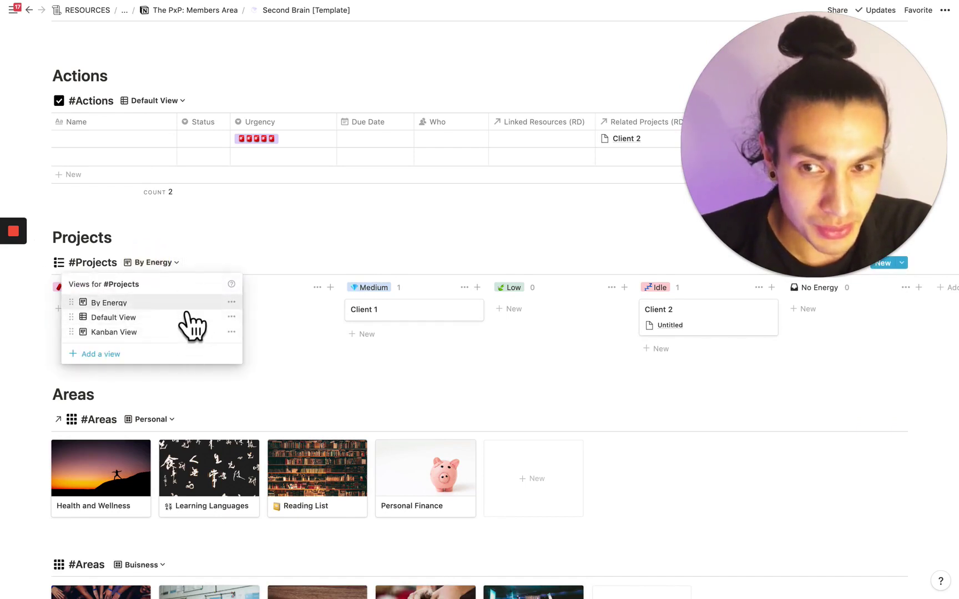
pyautogui.click(135, 243)
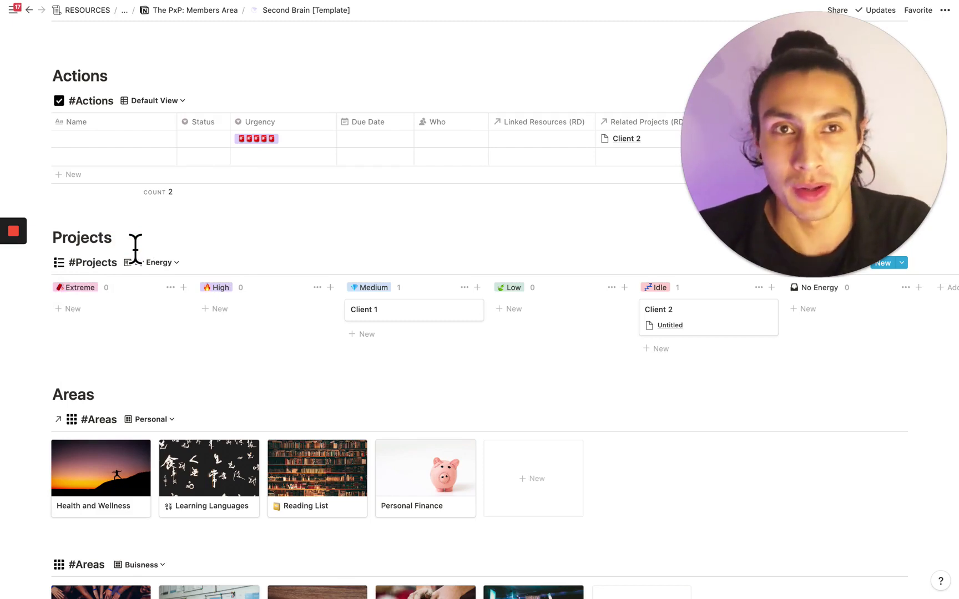
pyautogui.moveTo(366, 312); pyautogui.dragTo(271, 317)
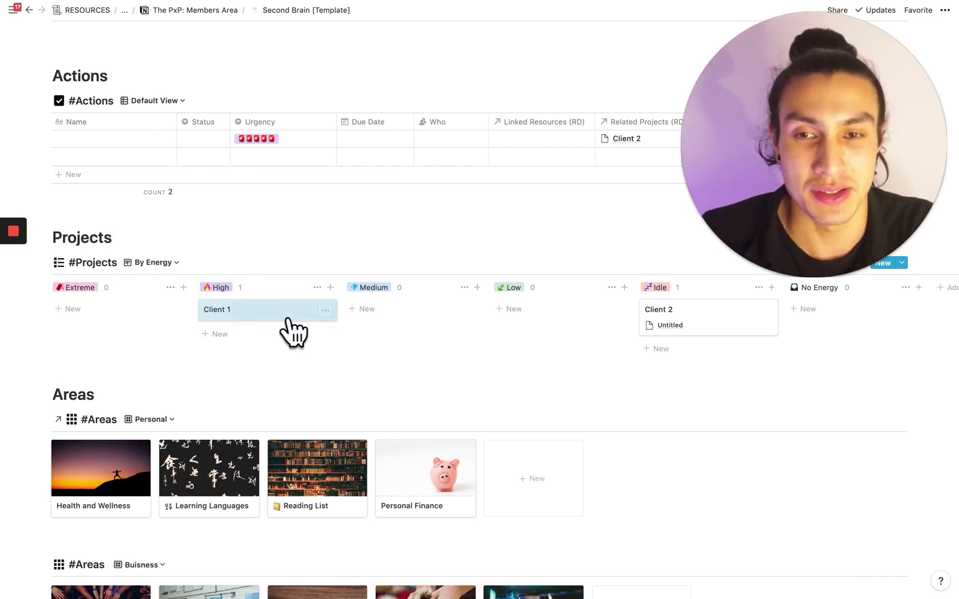
pyautogui.click(264, 309)
# - Move Client 1 back through Medium into the Extreme column, then open the PROJECTS page
pyautogui.moveTo(307, 320); pyautogui.dragTo(518, 314)
pyautogui.click(427, 311)
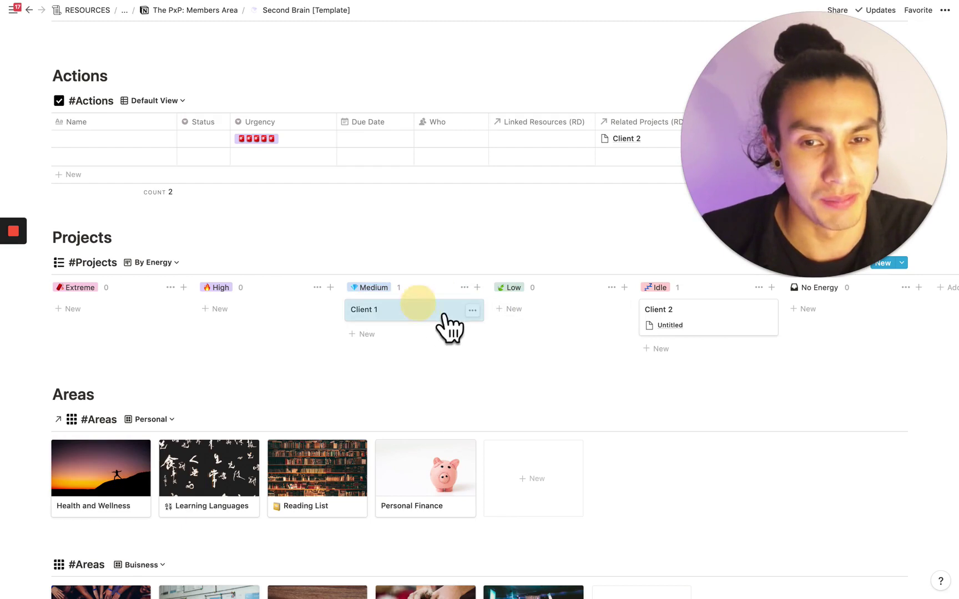
pyautogui.moveTo(283, 312); pyautogui.dragTo(161, 317)
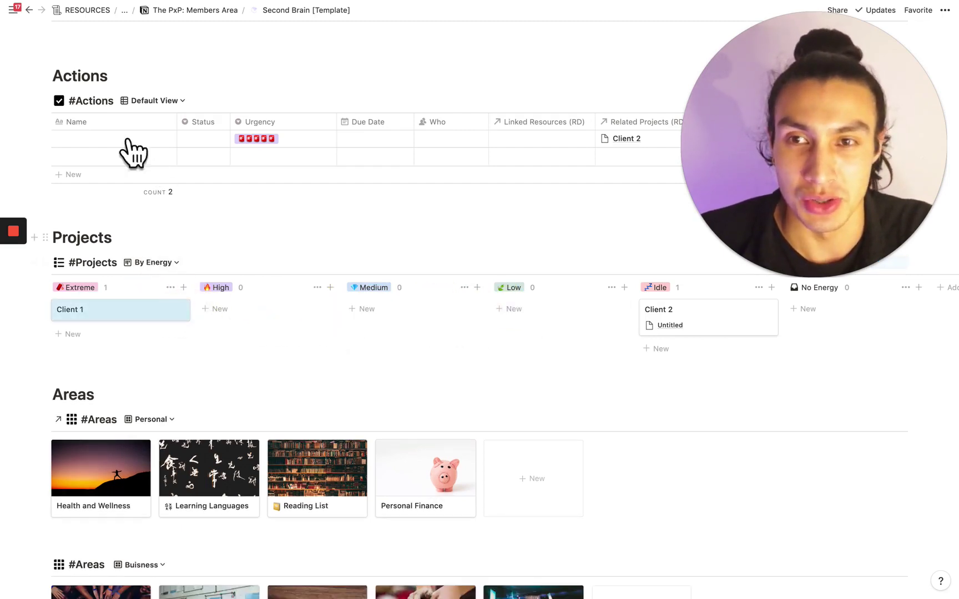
pyautogui.moveTo(26, 16)
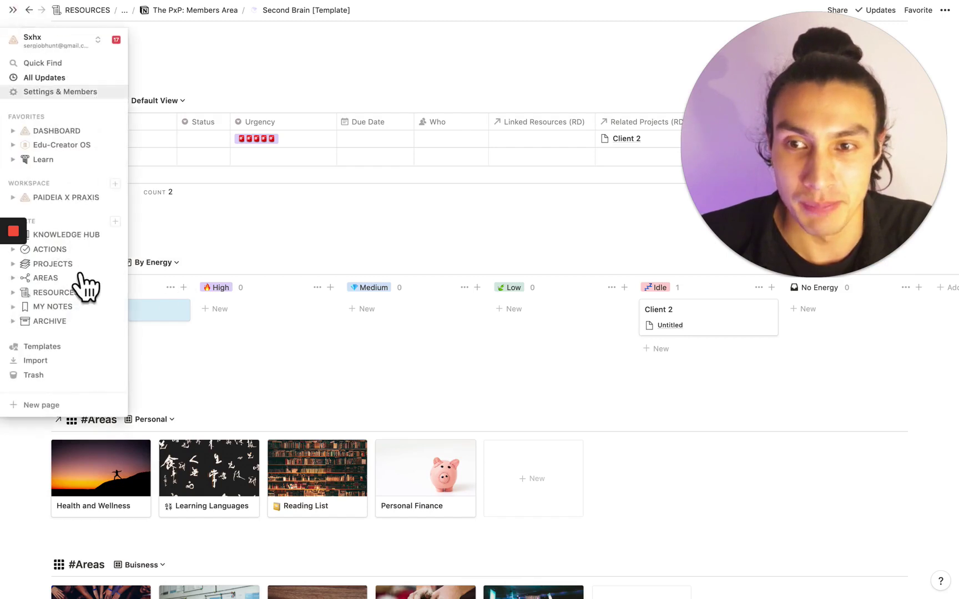
pyautogui.click(78, 265)
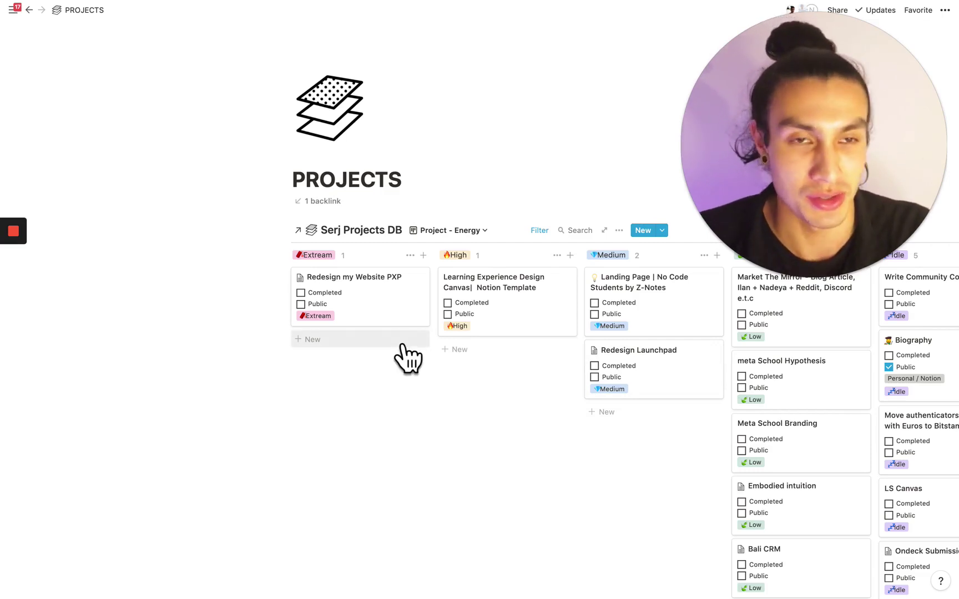
# - Scroll the Serj Projects DB board sideways across its energy columns, Extream through Someday Maybe
pyautogui.hscroll(5, 408, 359)
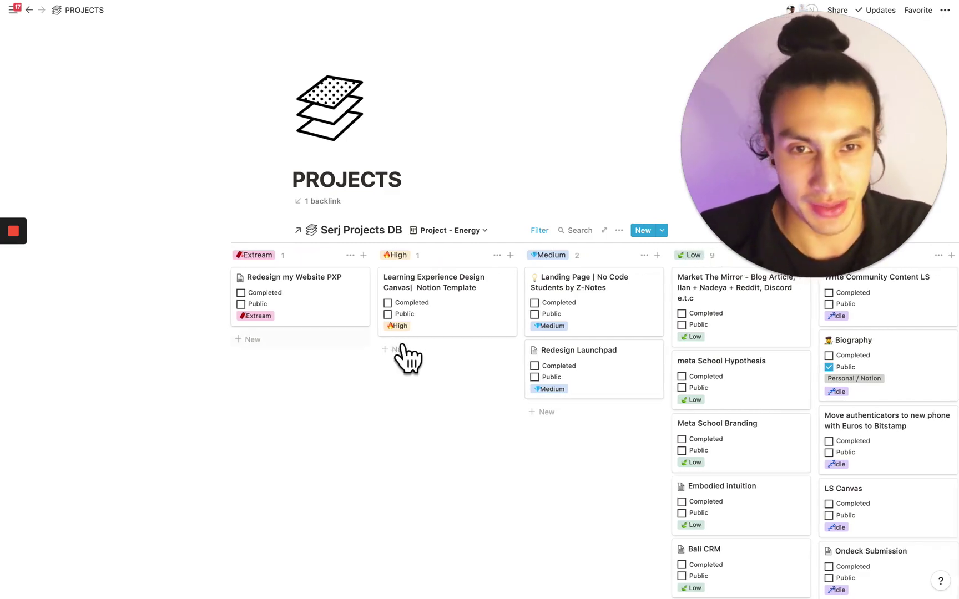
pyautogui.hscroll(3, 577, 363)
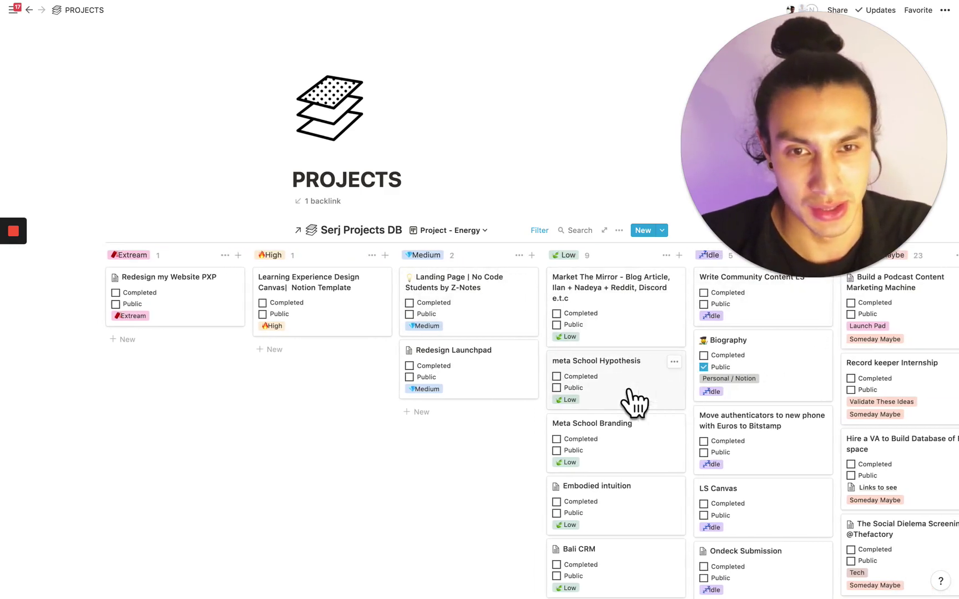
pyautogui.hscroll(-2, 452, 335)
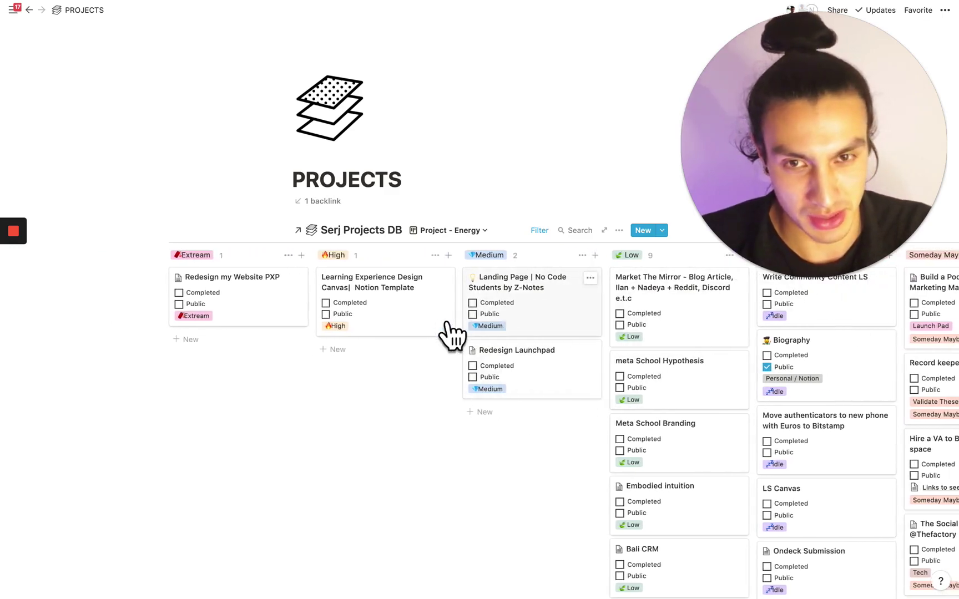
pyautogui.hscroll(-2, 452, 336)
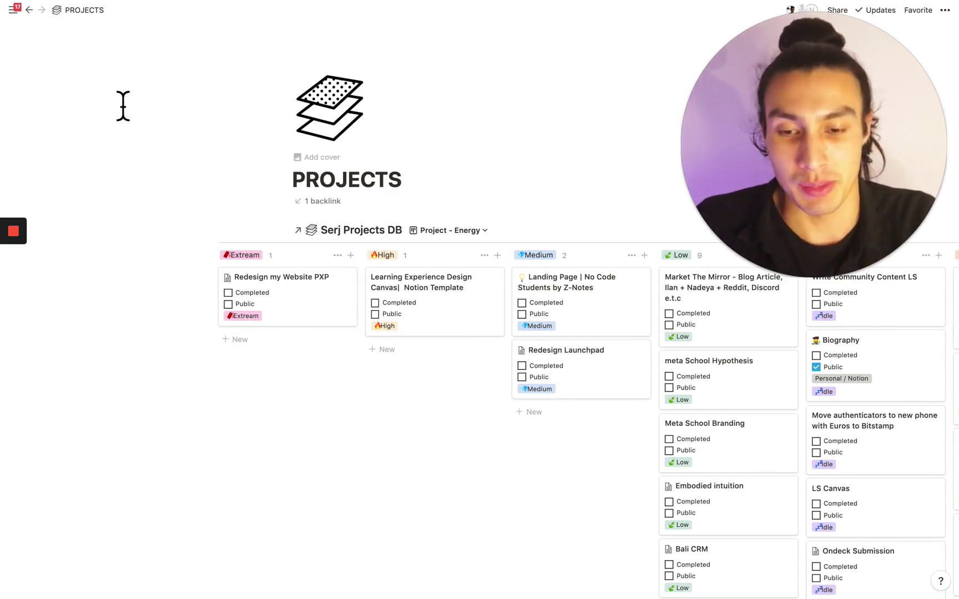
# - Jump back to the Second Brain [Template] page with Quick Find
pyautogui.press('super+p')
pyautogui.press('Down')
pyautogui.press('Return')
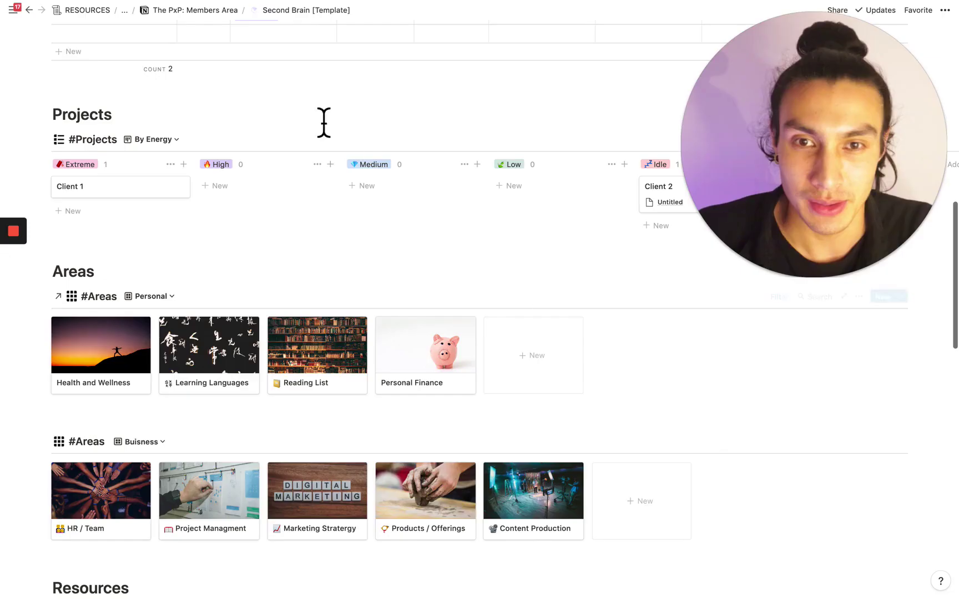
# - Switch the Projects database to Kanban View, then back to the By Energy board
pyautogui.click(166, 142)
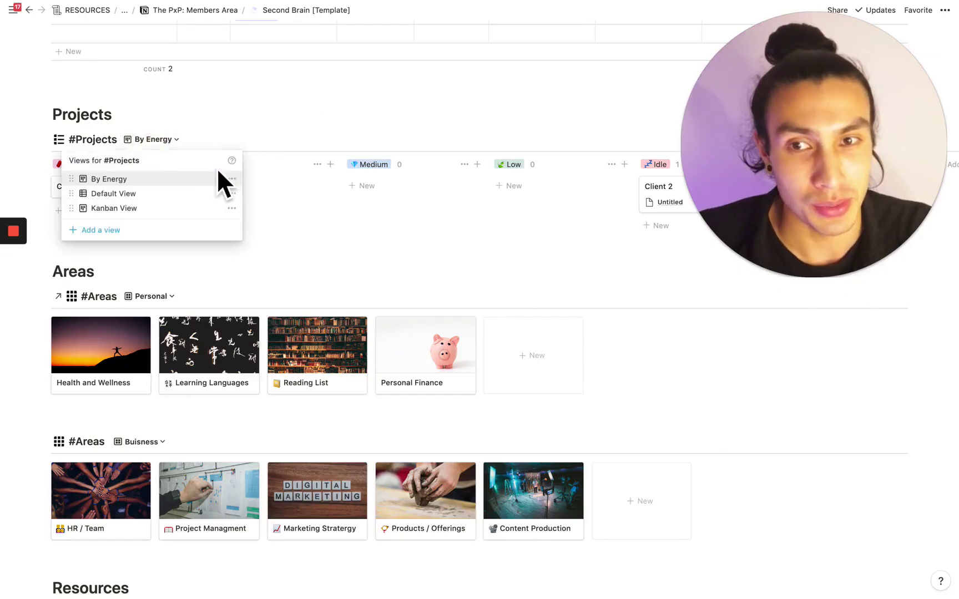
pyautogui.click(143, 210)
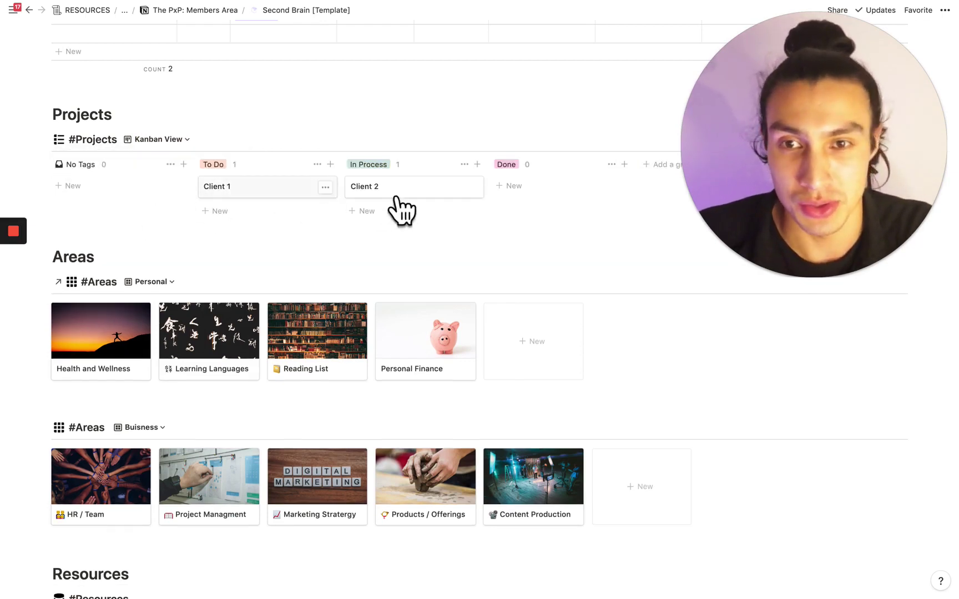
pyautogui.click(166, 141)
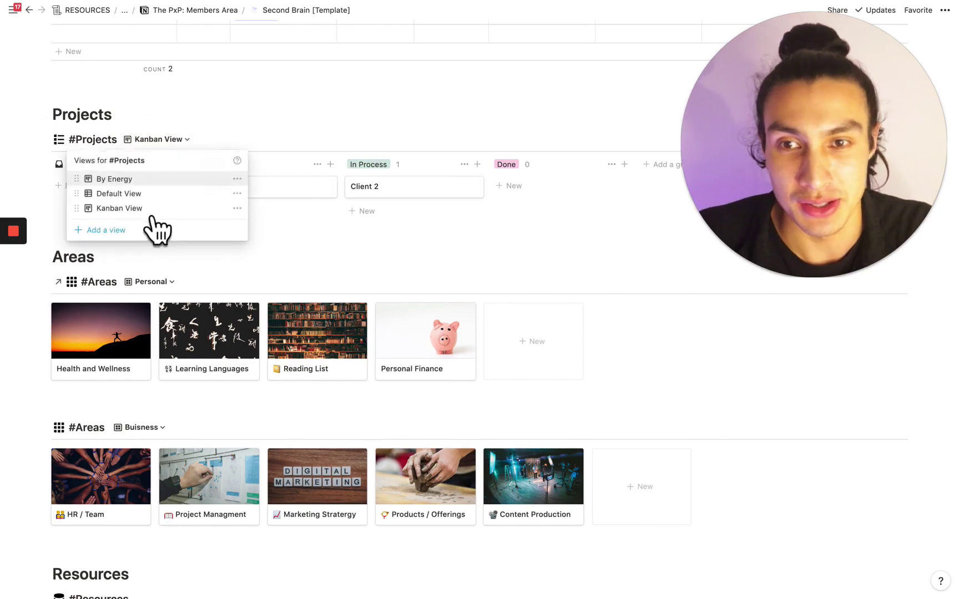
pyautogui.click(161, 180)
# - Scroll down over the Projects board and Areas galleries, then back up
pyautogui.scroll(-2, 345, 328)
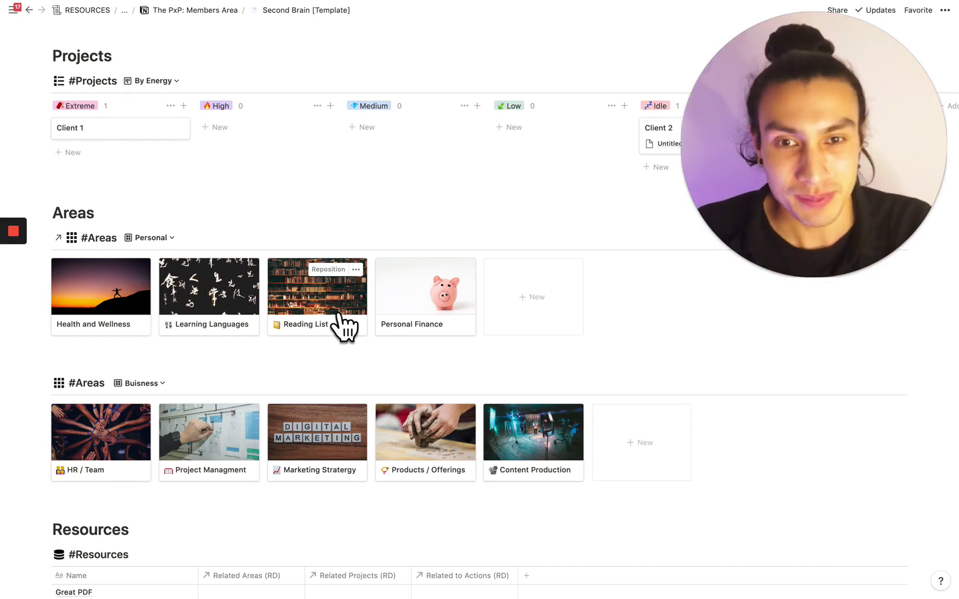
pyautogui.scroll(1, 344, 328)
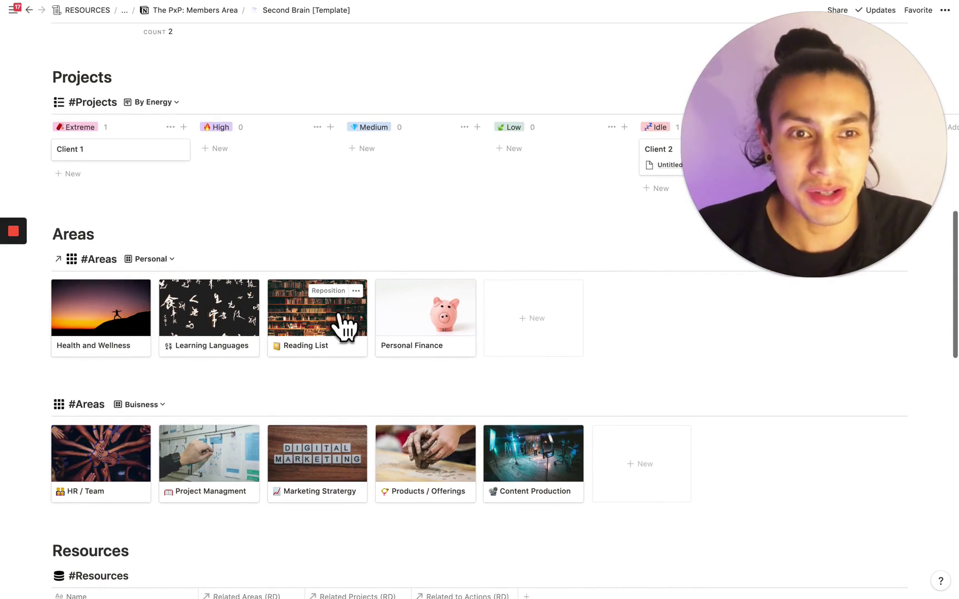
# - Switch the Projects database to its Default View table listing Client 1 and Client 2
pyautogui.click(169, 105)
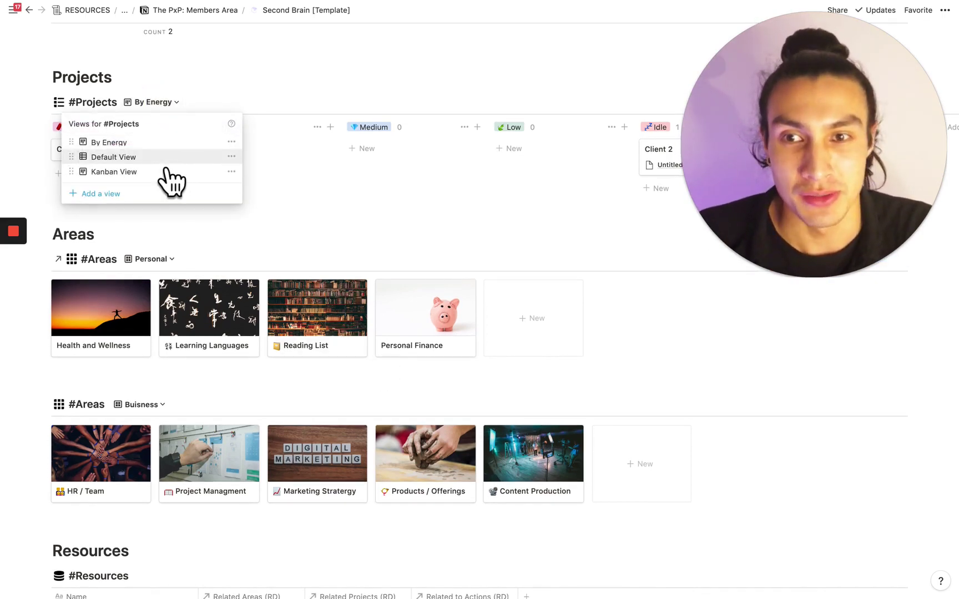
pyautogui.click(167, 160)
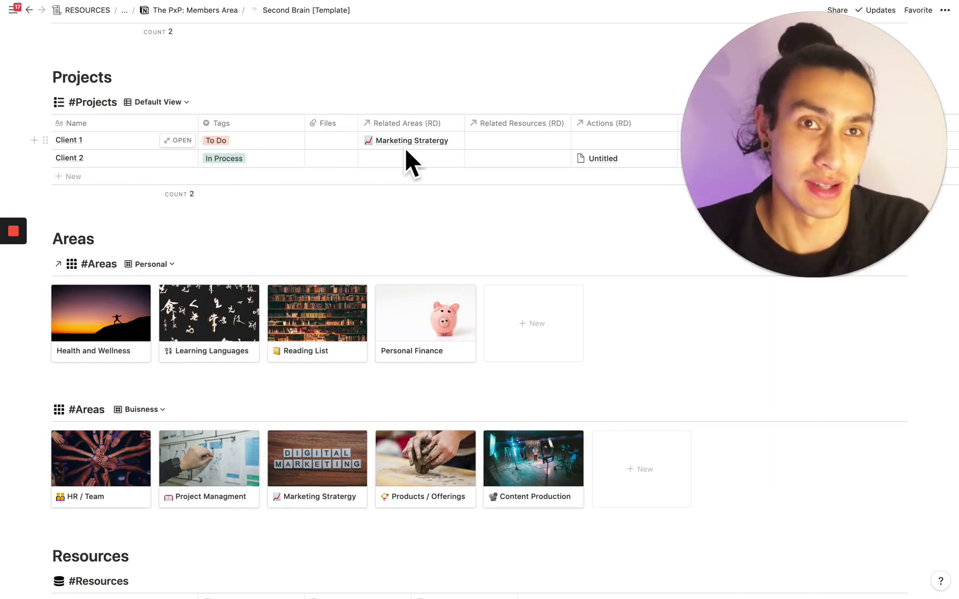
pyautogui.scroll(-3, 454, 164)
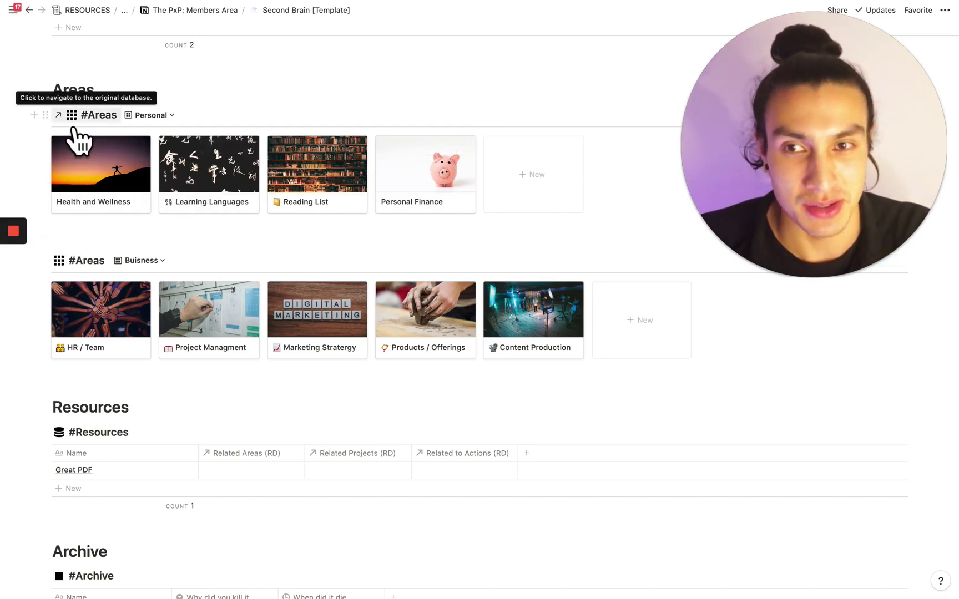
# - Open the Business Areas database's New Area template for editing from the New dropdown options
pyautogui.scroll(2, 877, 328)
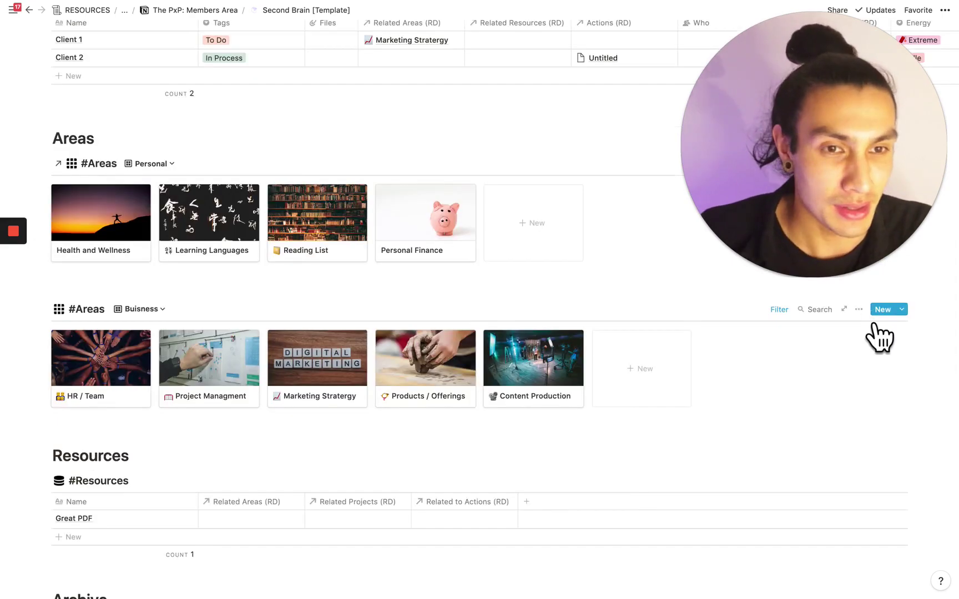
pyautogui.click(862, 312)
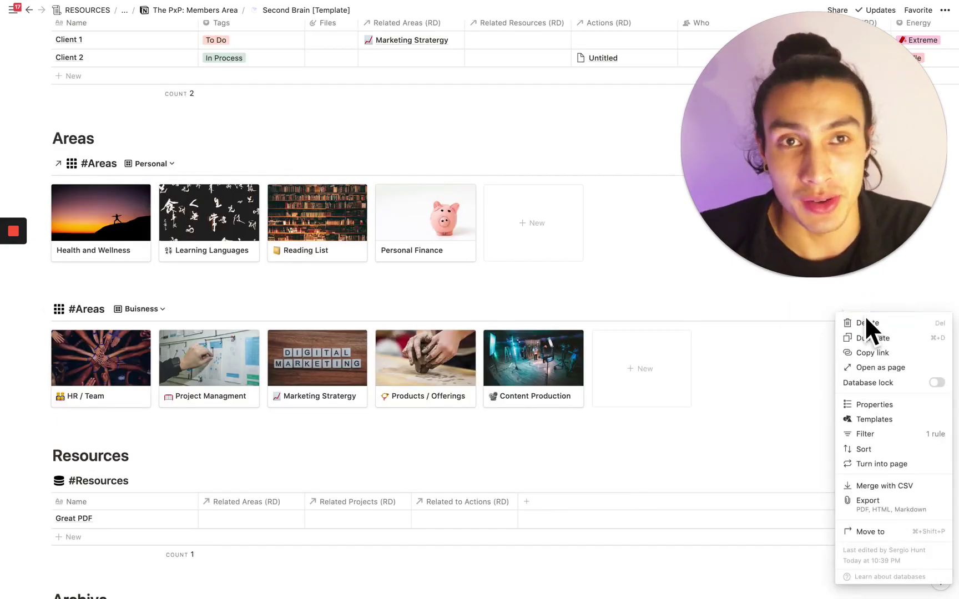
pyautogui.press('Escape')
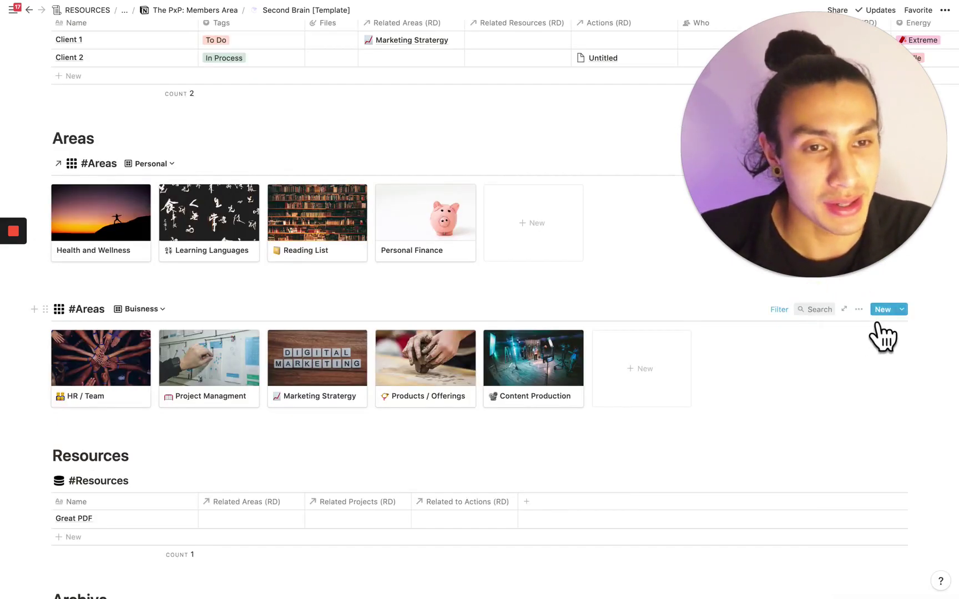
pyautogui.click(902, 310)
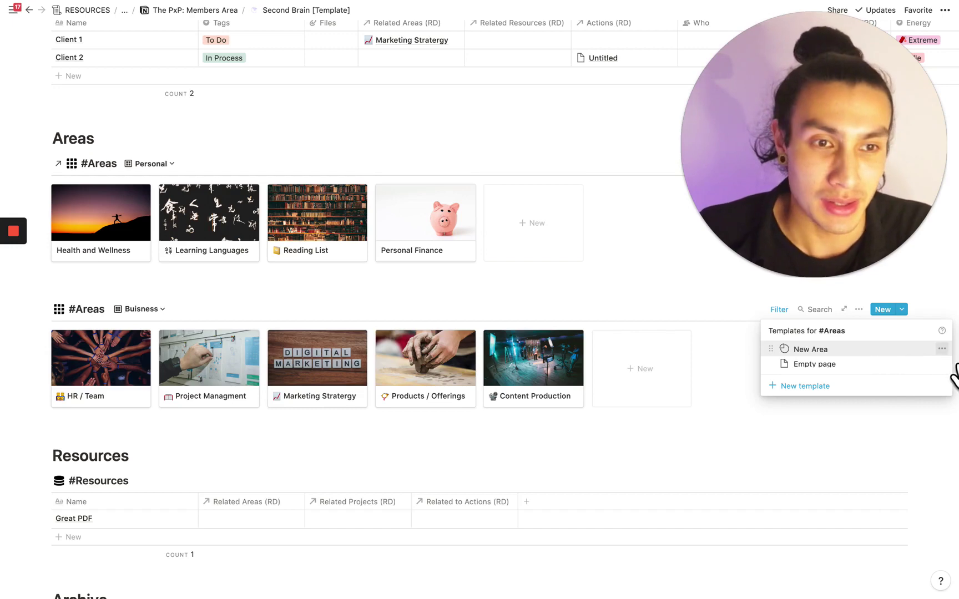
pyautogui.click(942, 348)
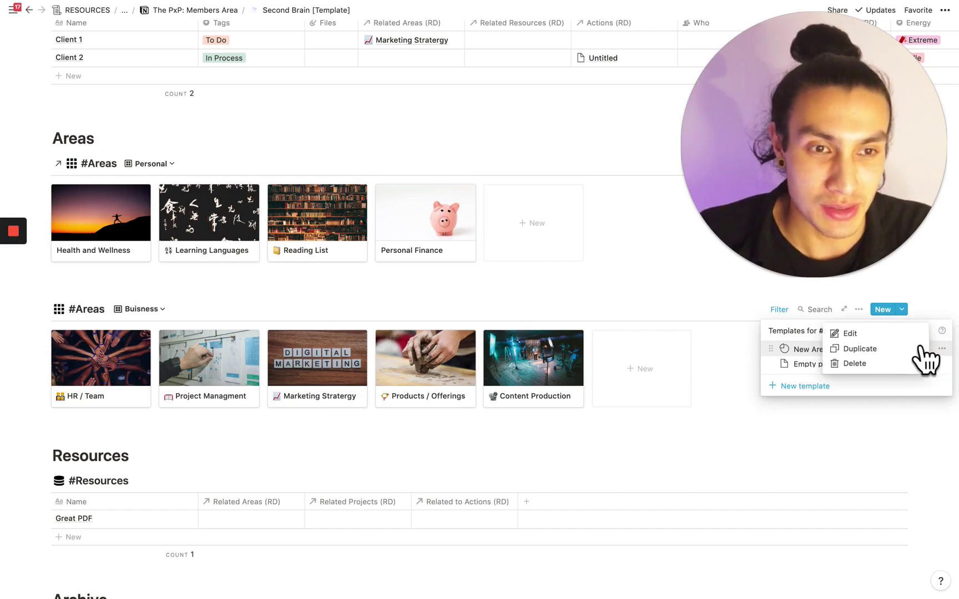
pyautogui.click(895, 335)
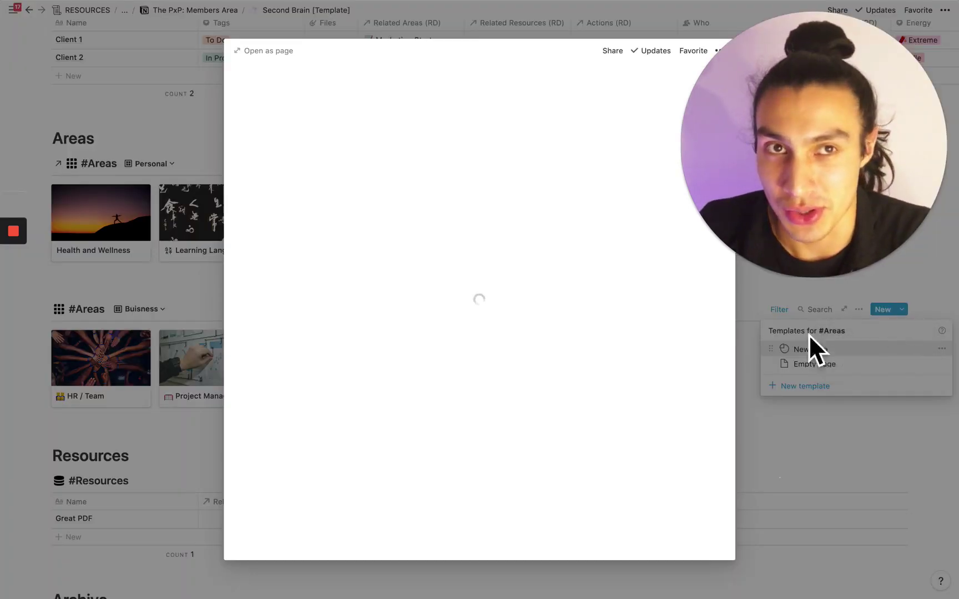
# - Scroll through the New Area template's linked databases, then close the template editor
pyautogui.scroll(-5, 684, 350)
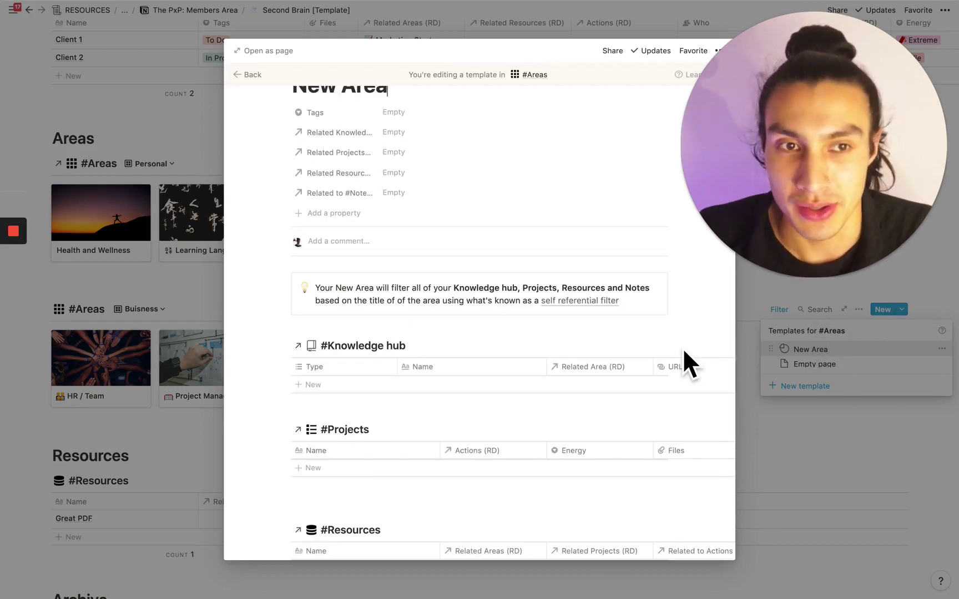
pyautogui.scroll(-3, 684, 351)
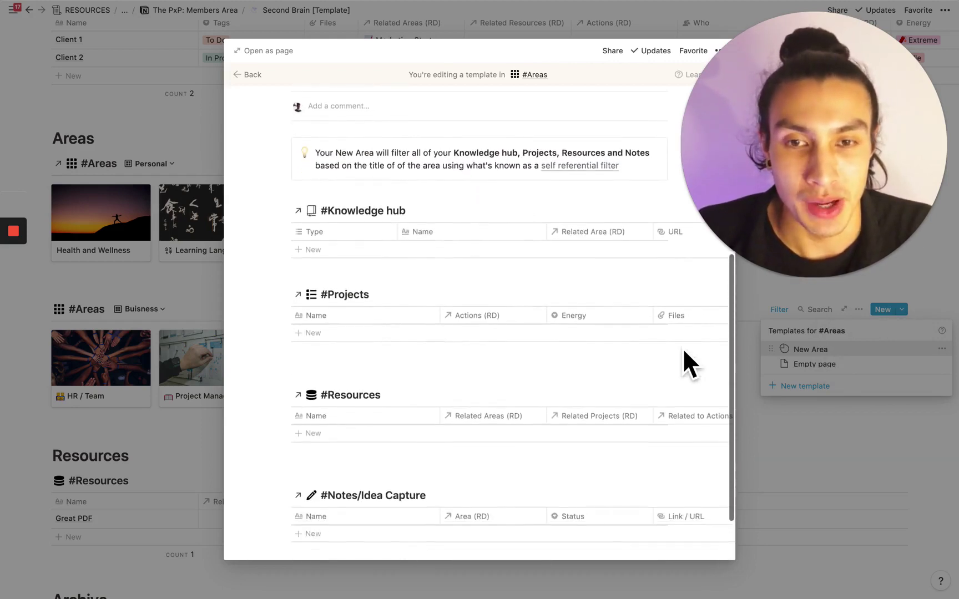
pyautogui.scroll(-1, 684, 351)
pyautogui.scroll(2, 684, 351)
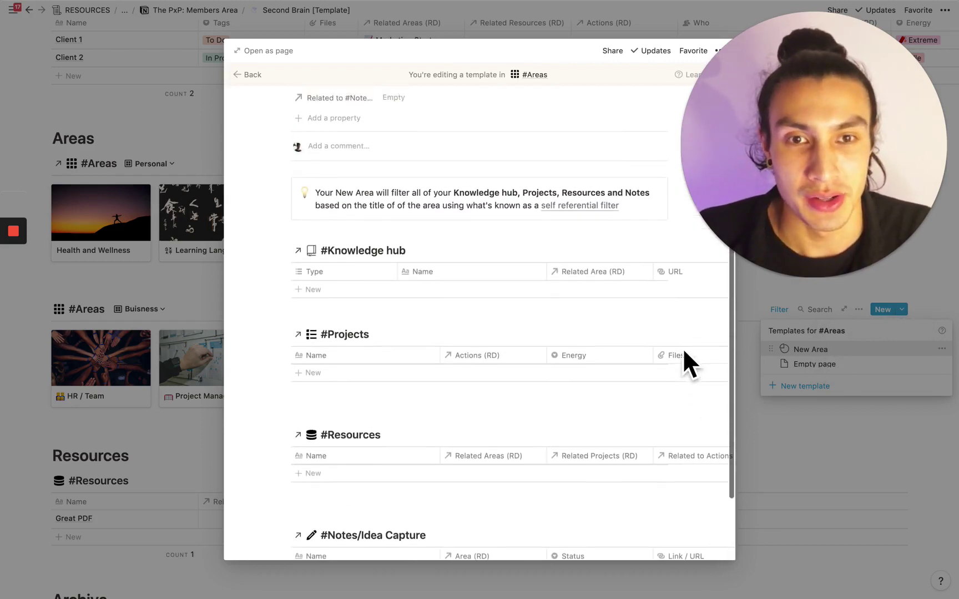
pyautogui.scroll(1, 683, 347)
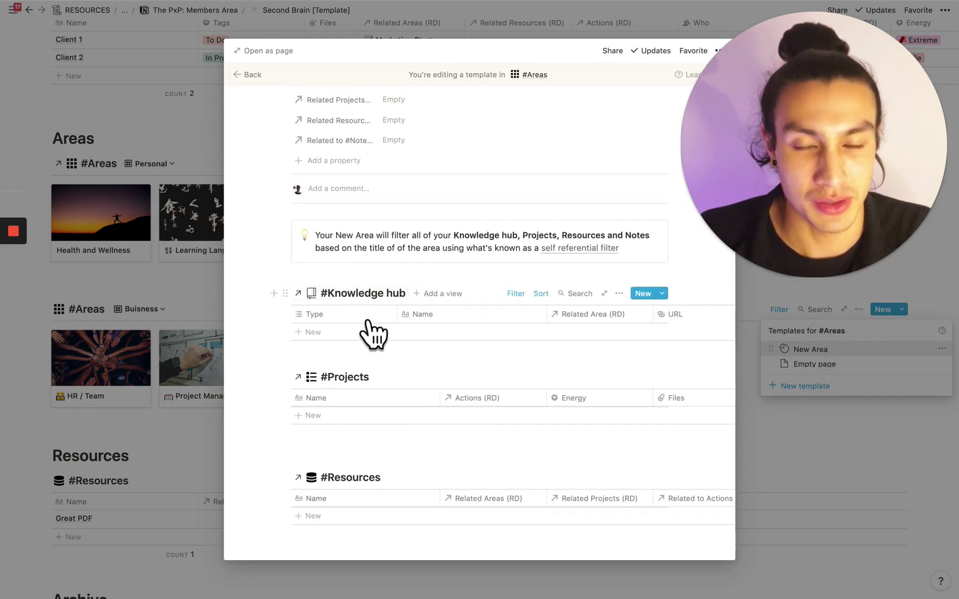
pyautogui.scroll(-2, 368, 332)
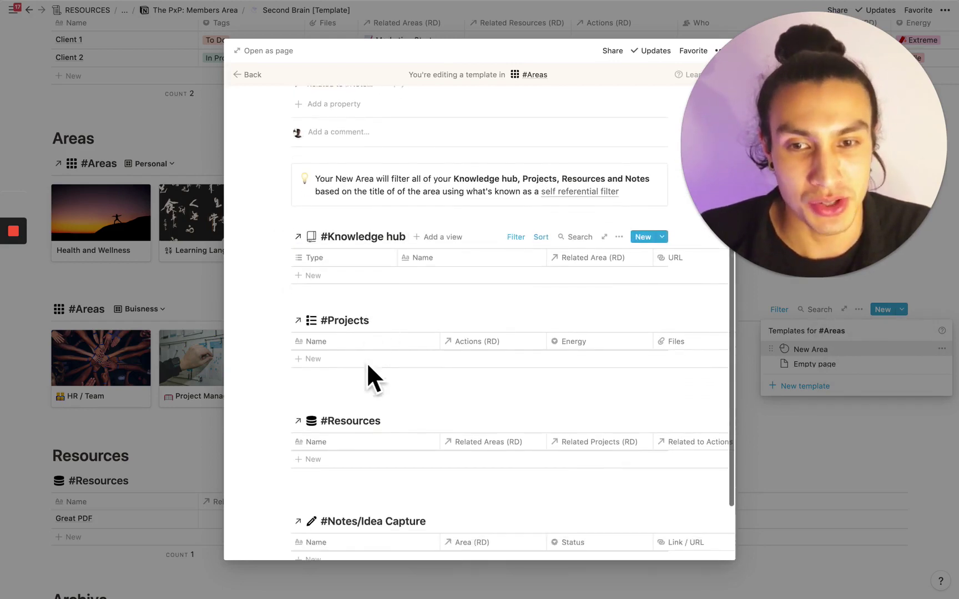
pyautogui.scroll(-1, 373, 435)
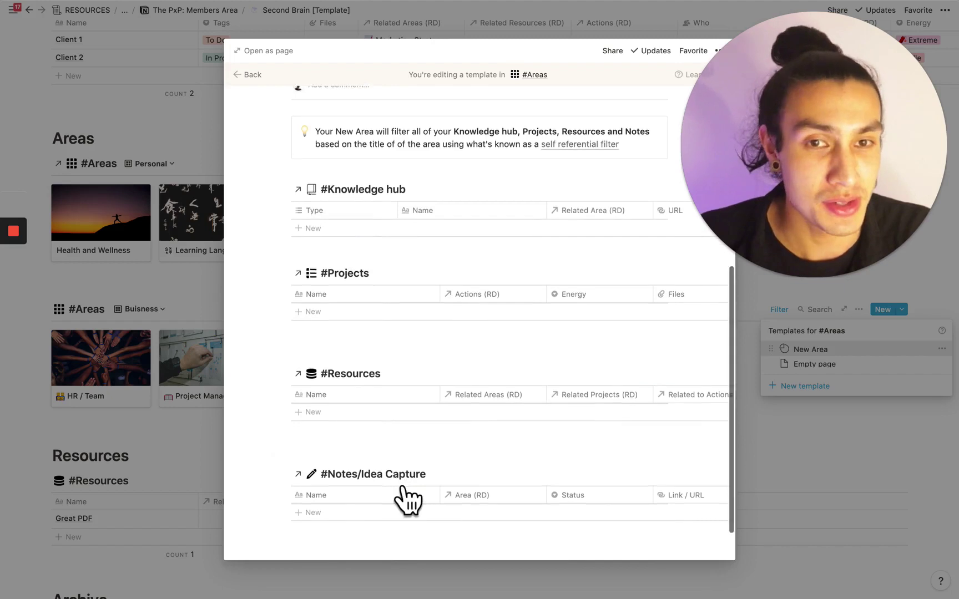
pyautogui.scroll(3, 403, 500)
pyautogui.scroll(1, 446, 411)
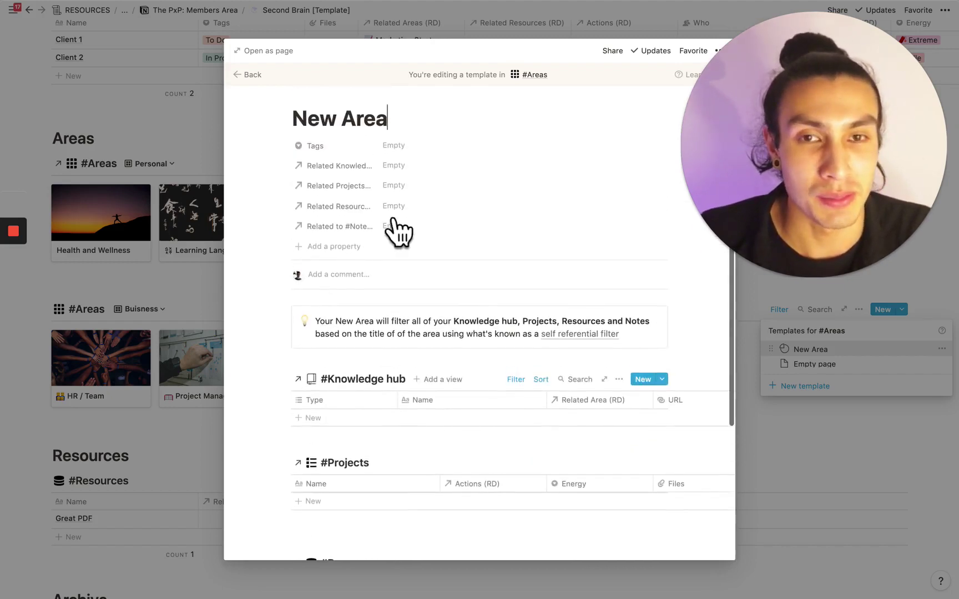
pyautogui.scroll(3, 392, 207)
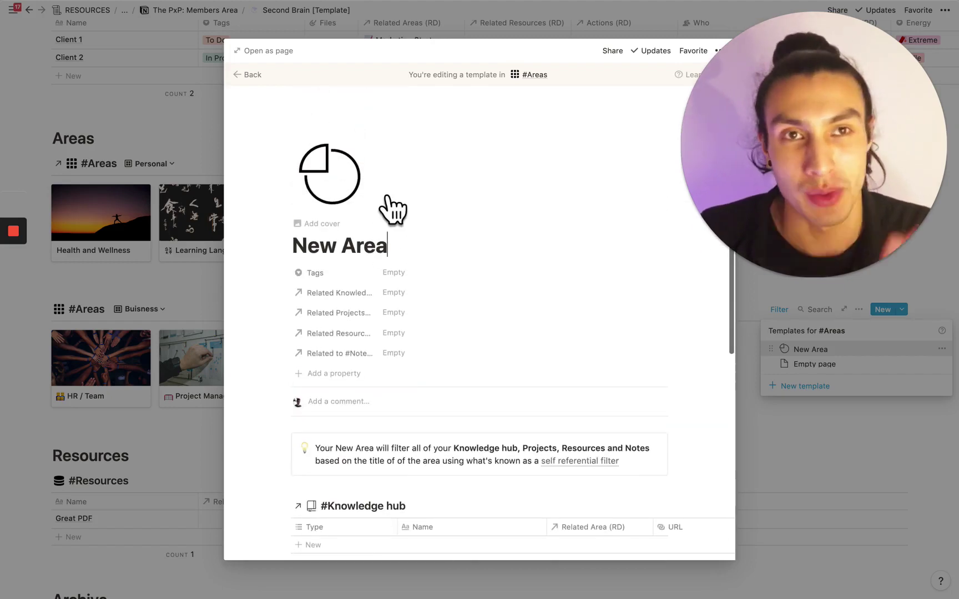
pyautogui.scroll(-1, 425, 356)
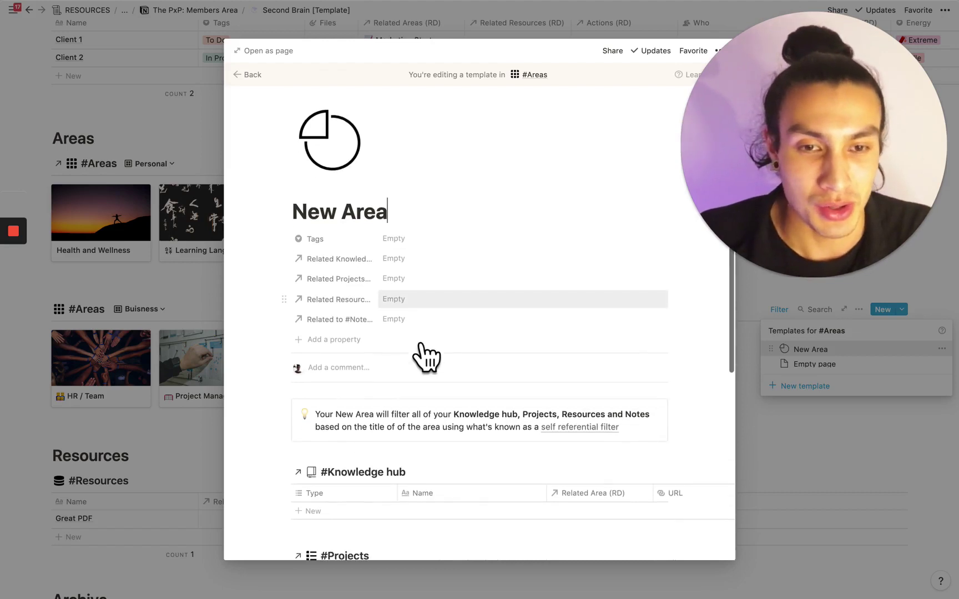
pyautogui.scroll(-2, 535, 475)
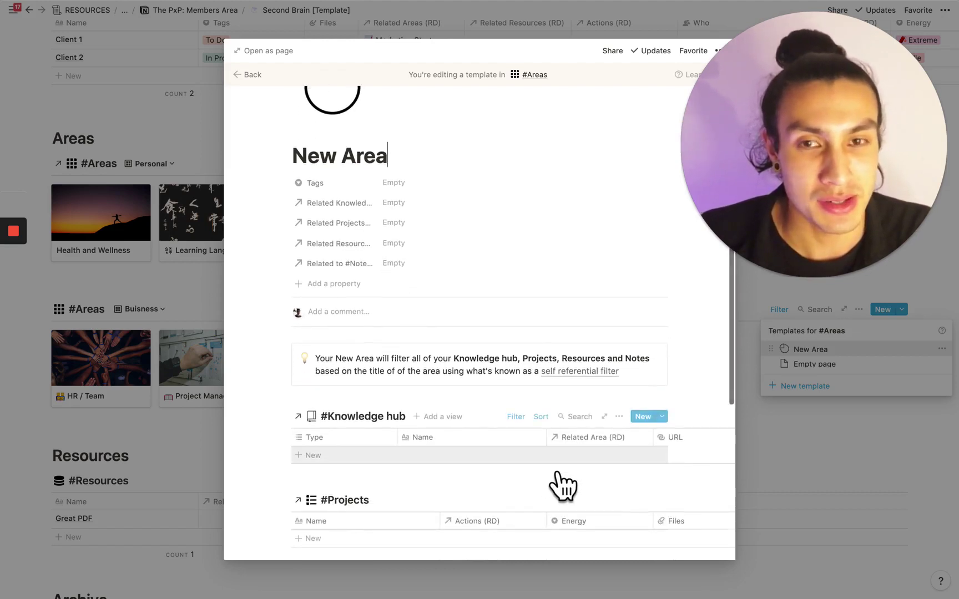
pyautogui.scroll(1, 563, 486)
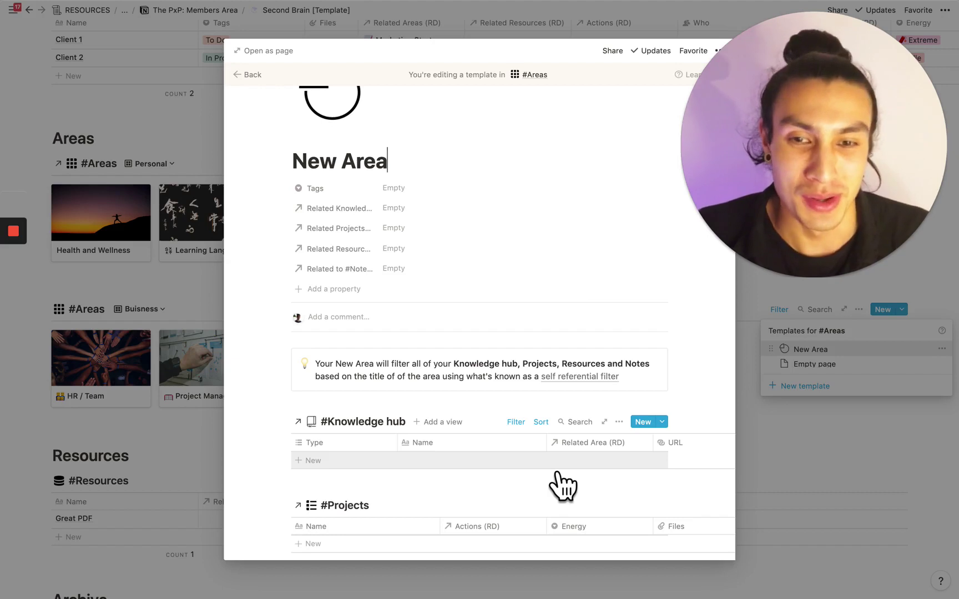
pyautogui.scroll(-2, 562, 487)
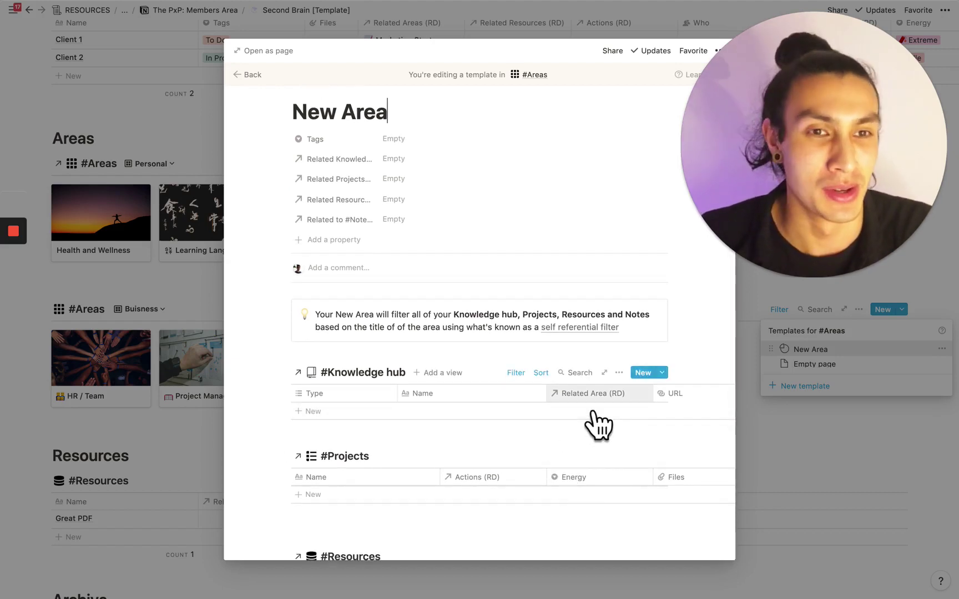
pyautogui.press('Escape')
pyautogui.scroll(-5, 597, 460)
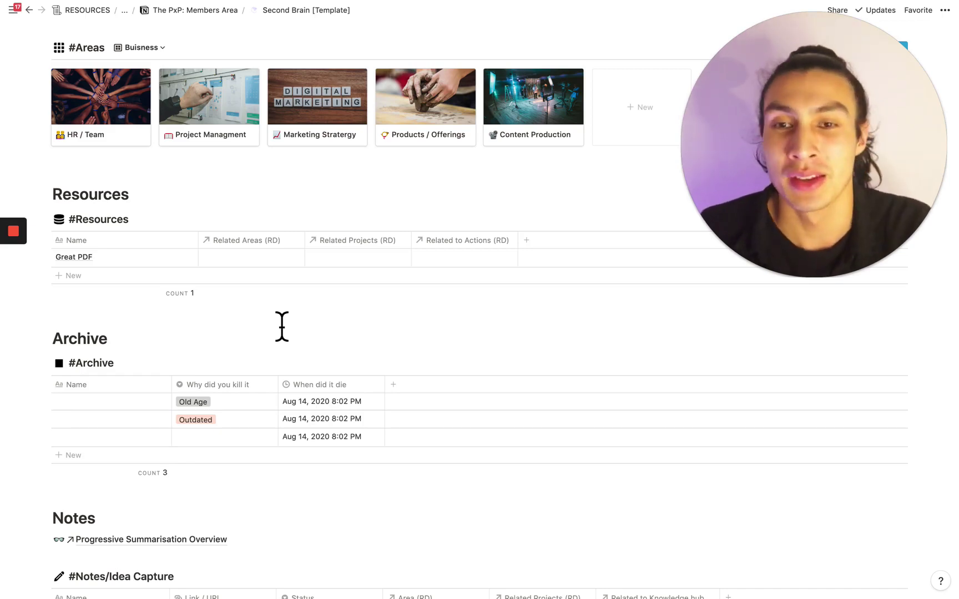
pyautogui.click(259, 263)
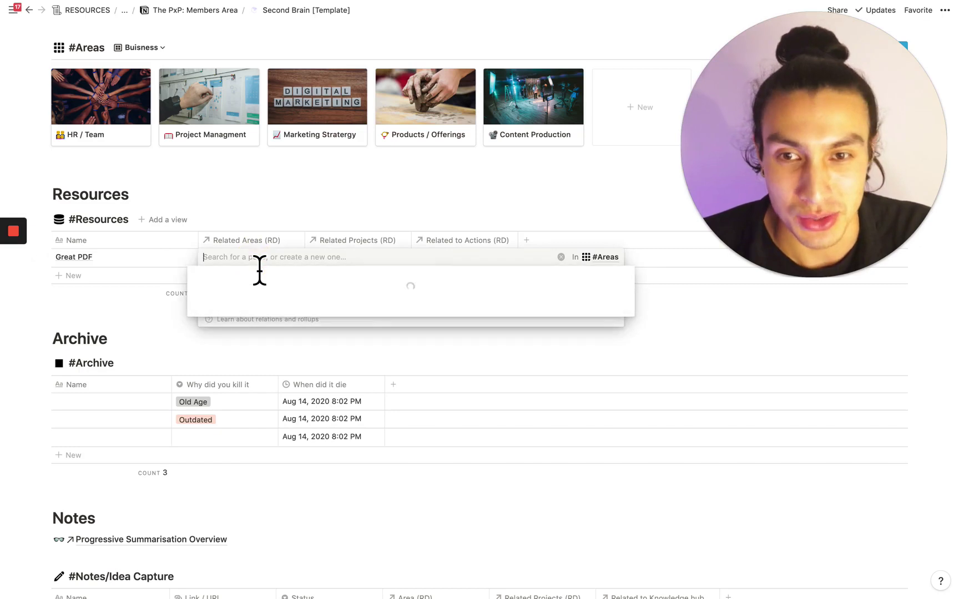
pyautogui.click(265, 213)
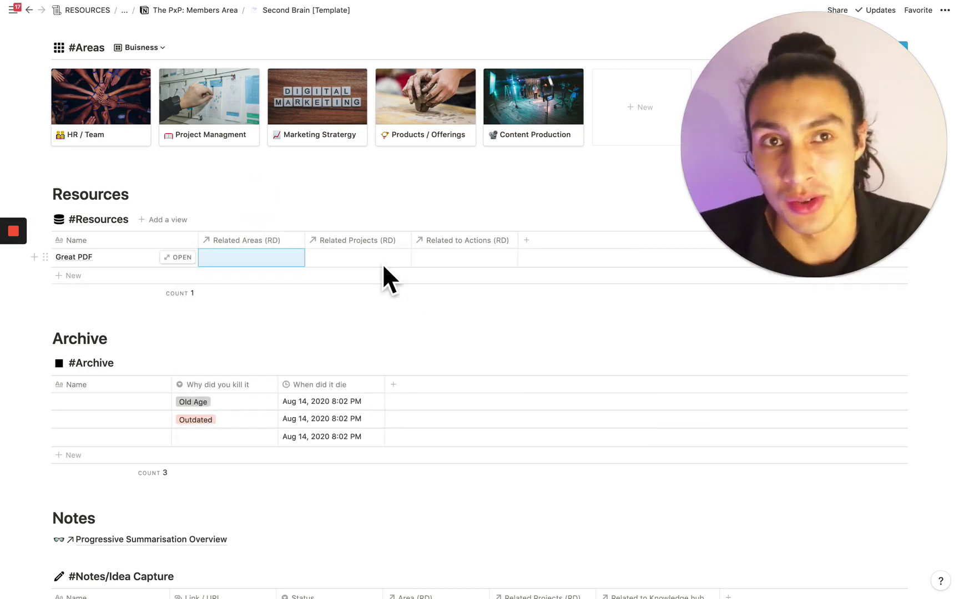
pyautogui.scroll(-2, 389, 306)
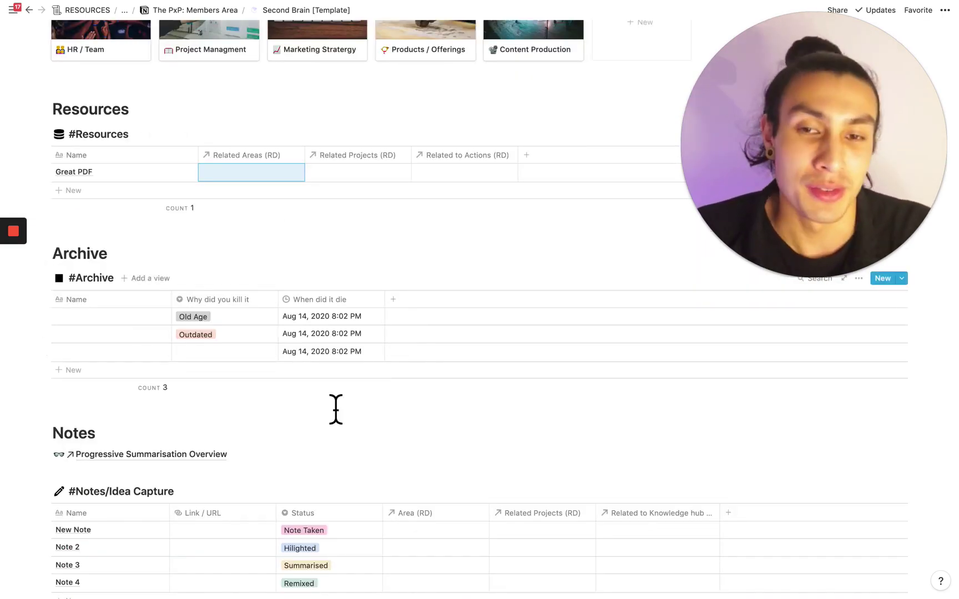
pyautogui.scroll(-1, 336, 410)
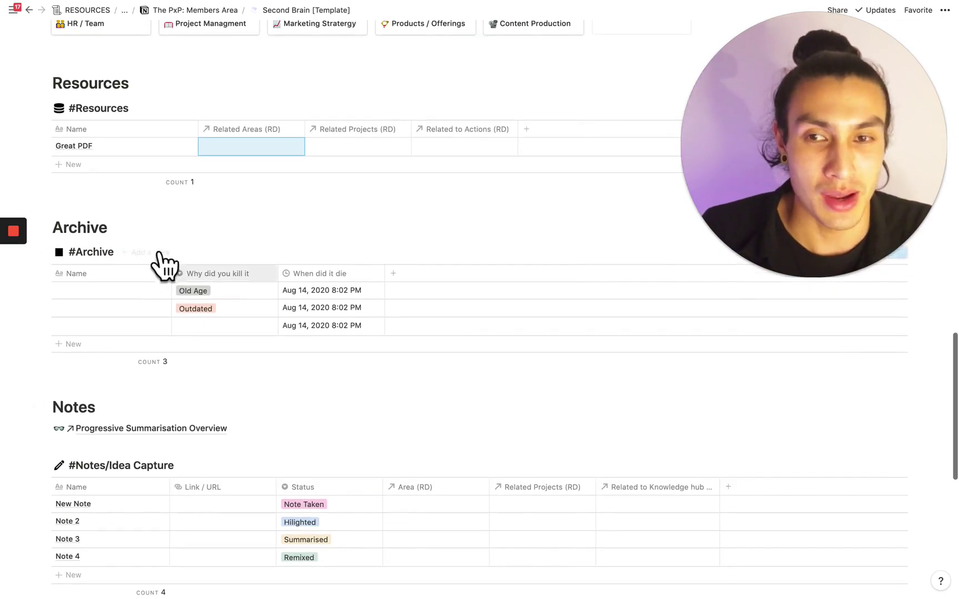
pyautogui.click(137, 228)
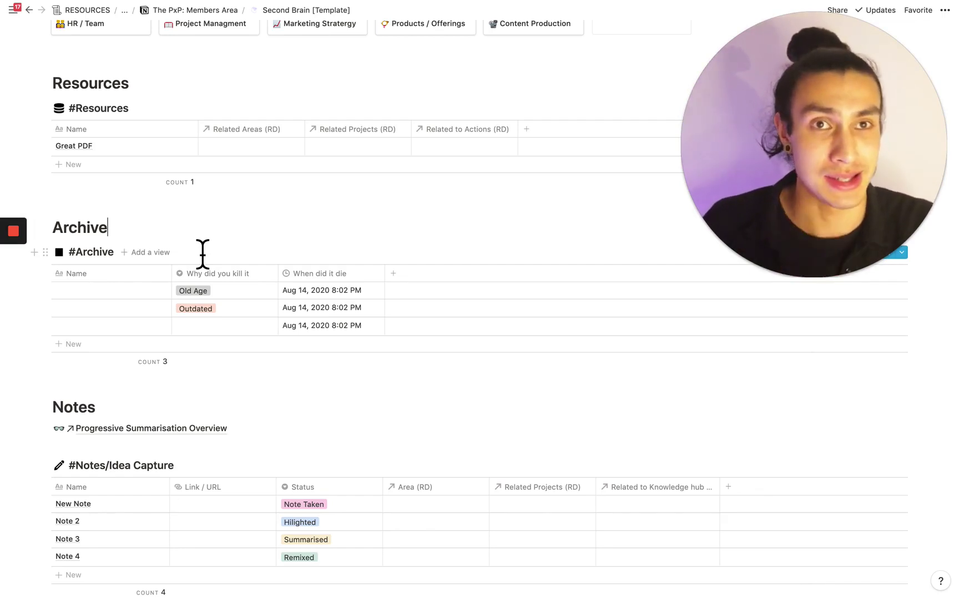
pyautogui.moveTo(22, 16)
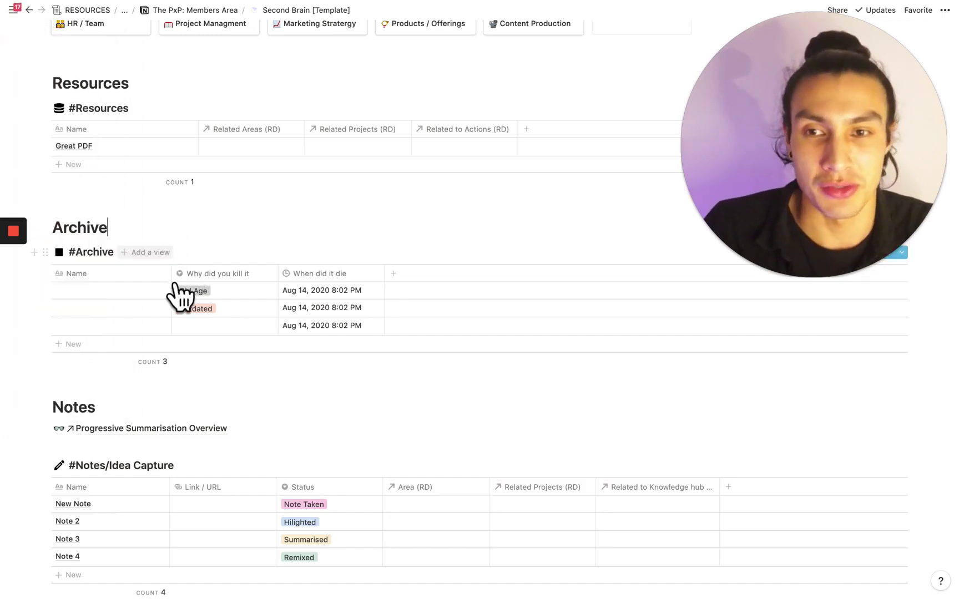
pyautogui.scroll(5, 154, 214)
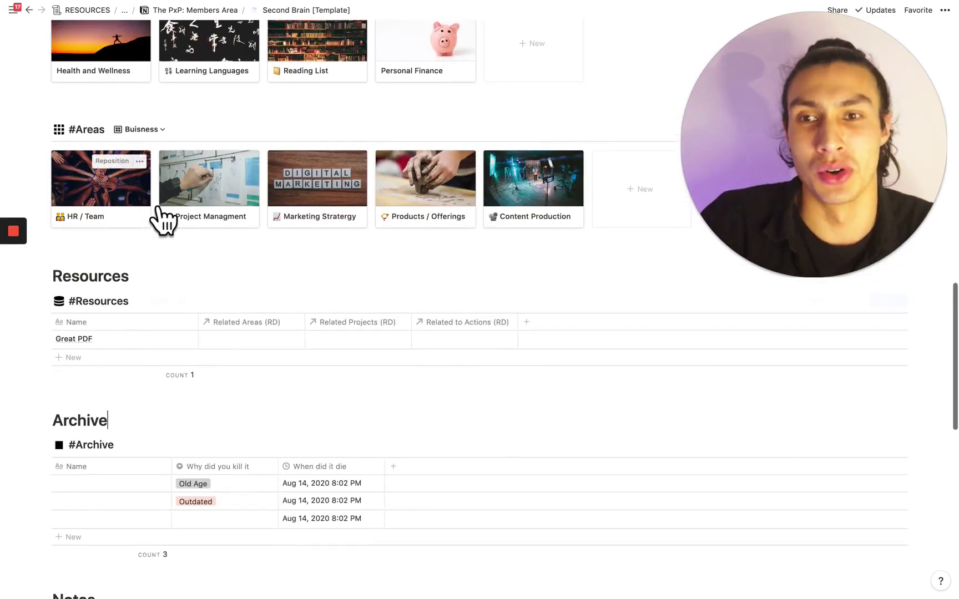
pyautogui.scroll(2, 157, 210)
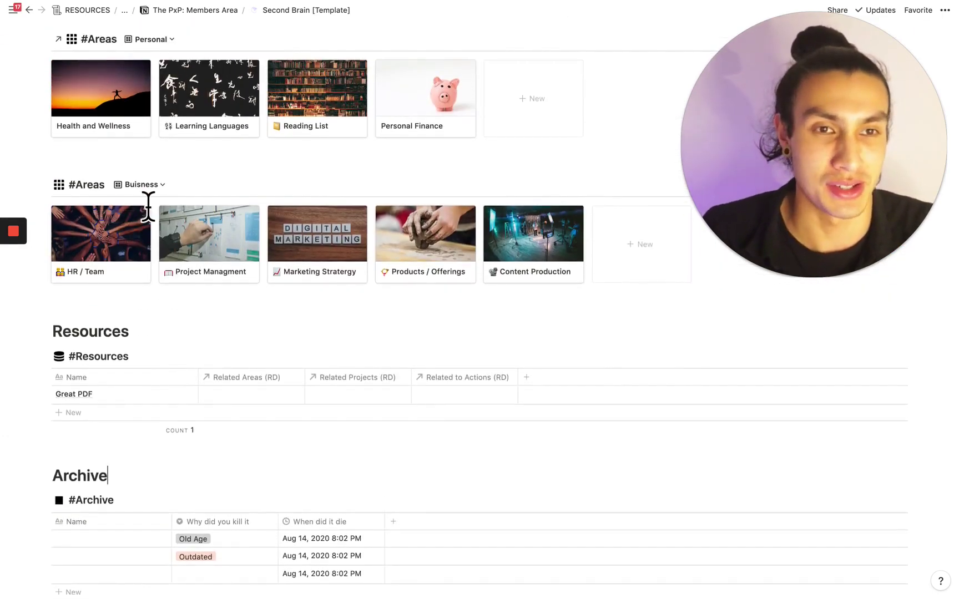
pyautogui.scroll(8, 148, 207)
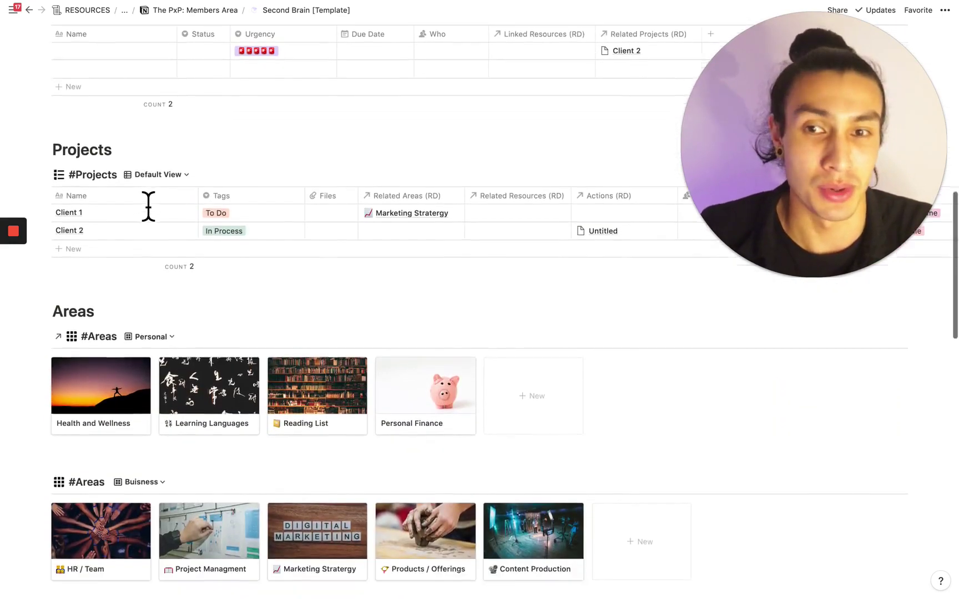
# - Inspect the New Note's Area relation options without linking anything, then go to the AREAS page
pyautogui.scroll(-20, 149, 206)
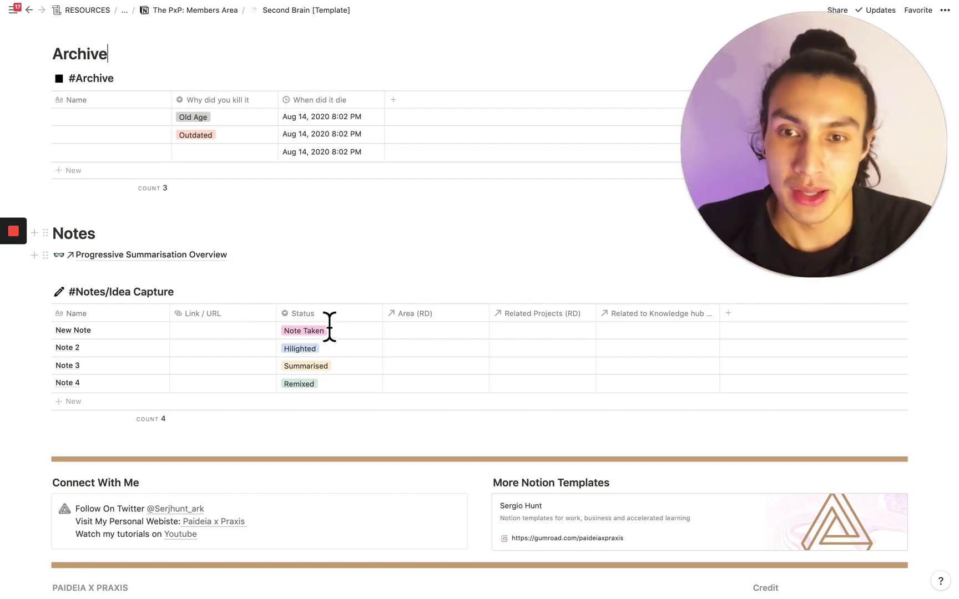
pyautogui.click(424, 337)
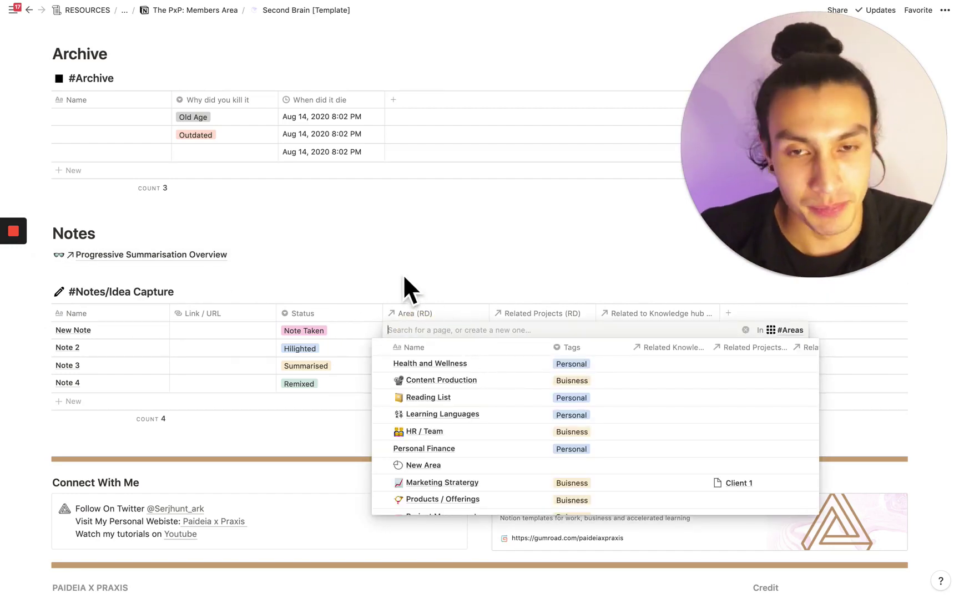
pyautogui.press('Escape')
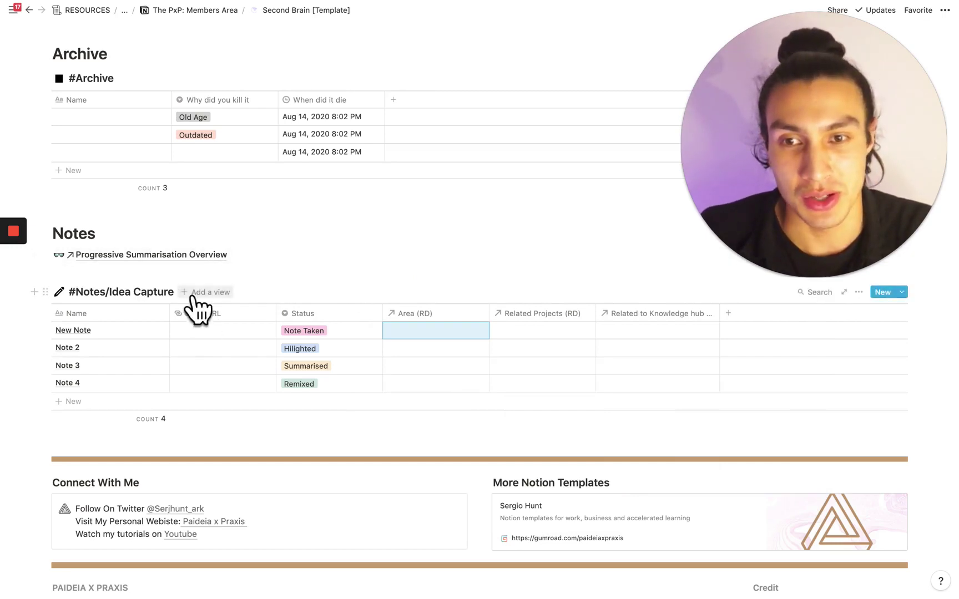
pyautogui.click(176, 287)
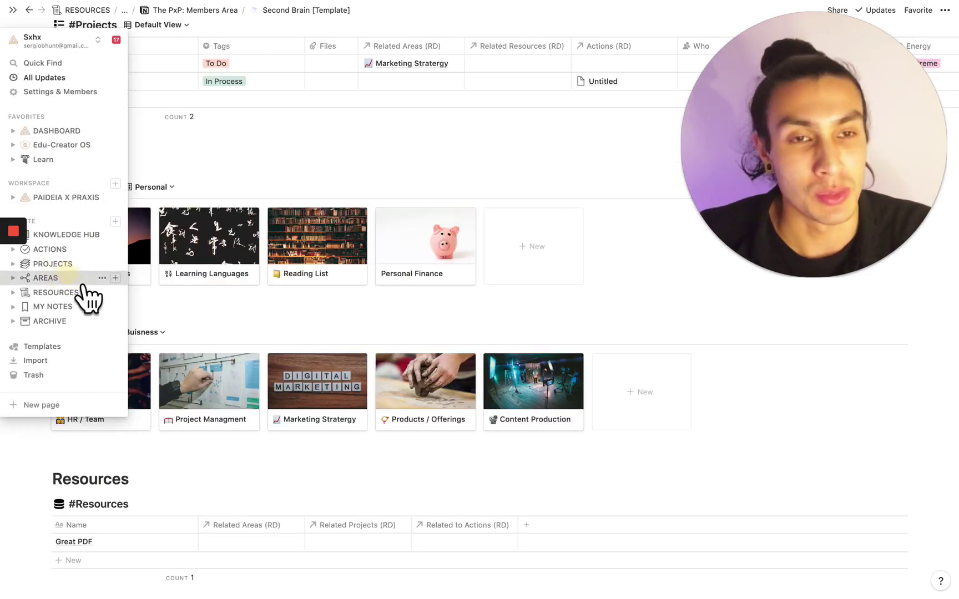
pyautogui.click(83, 280)
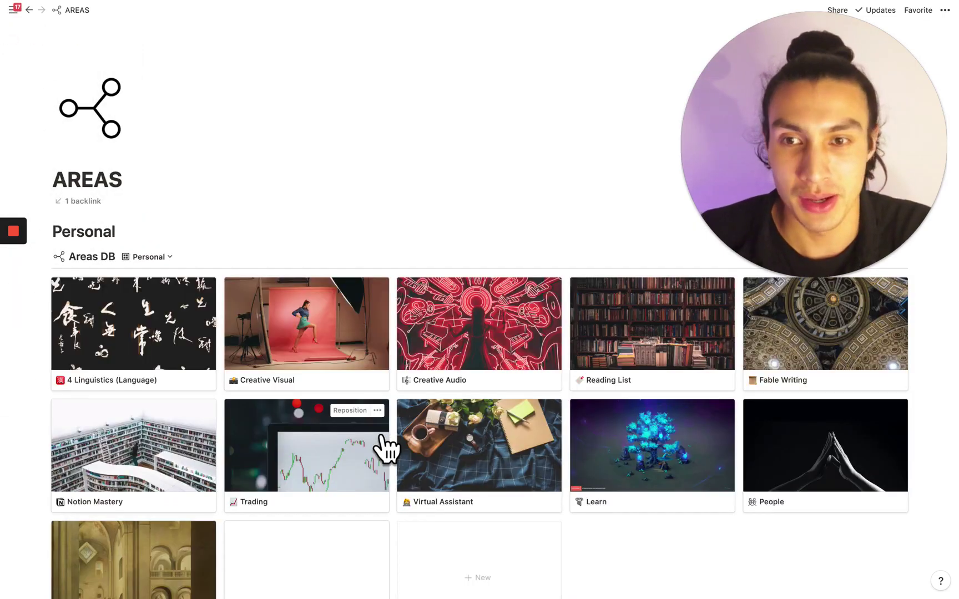
# - Scroll to the Business research gallery and preview the Social System & Game Theory area
pyautogui.scroll(-2, 387, 449)
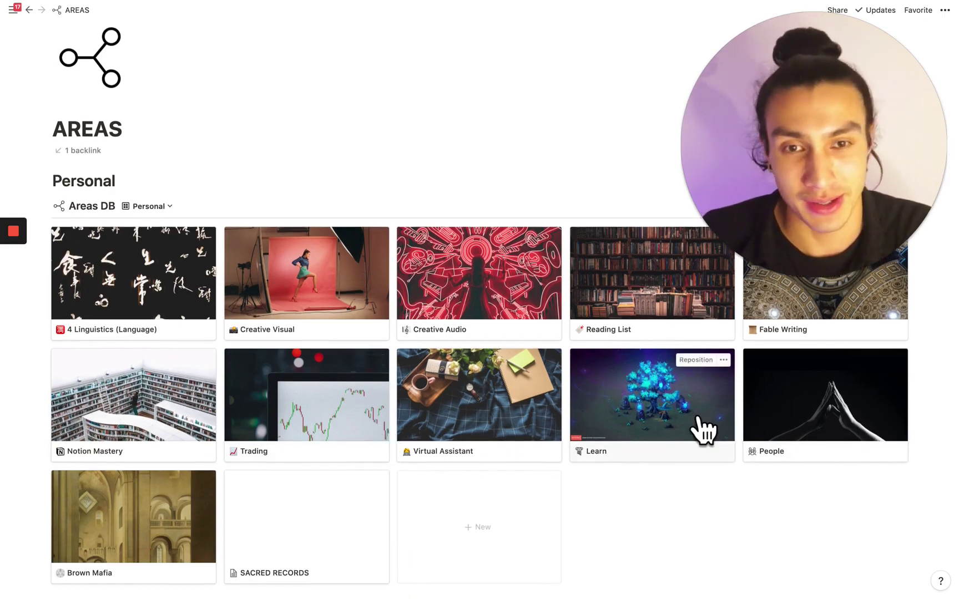
pyautogui.scroll(-2, 704, 430)
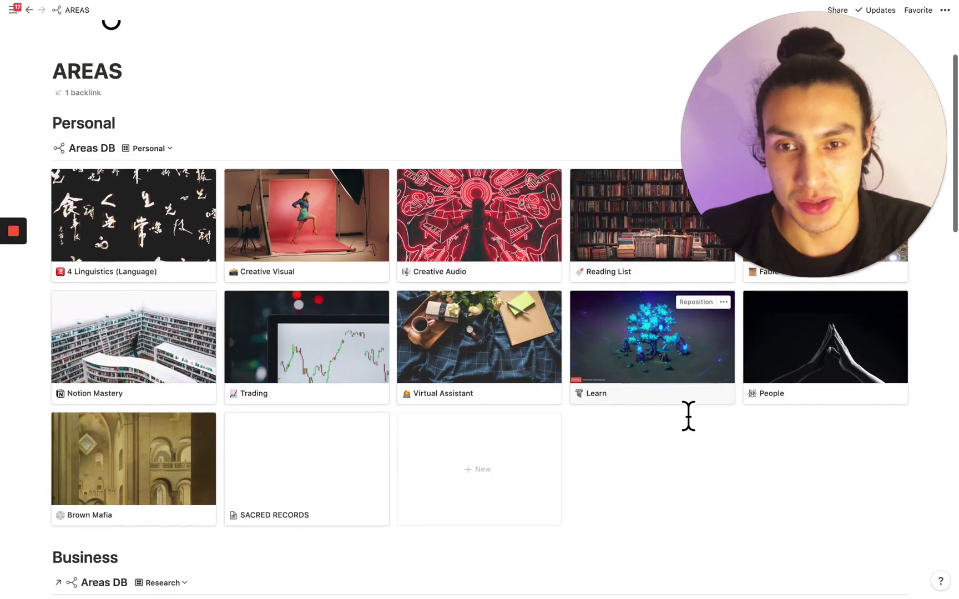
pyautogui.scroll(1, 690, 418)
pyautogui.scroll(-5, 653, 293)
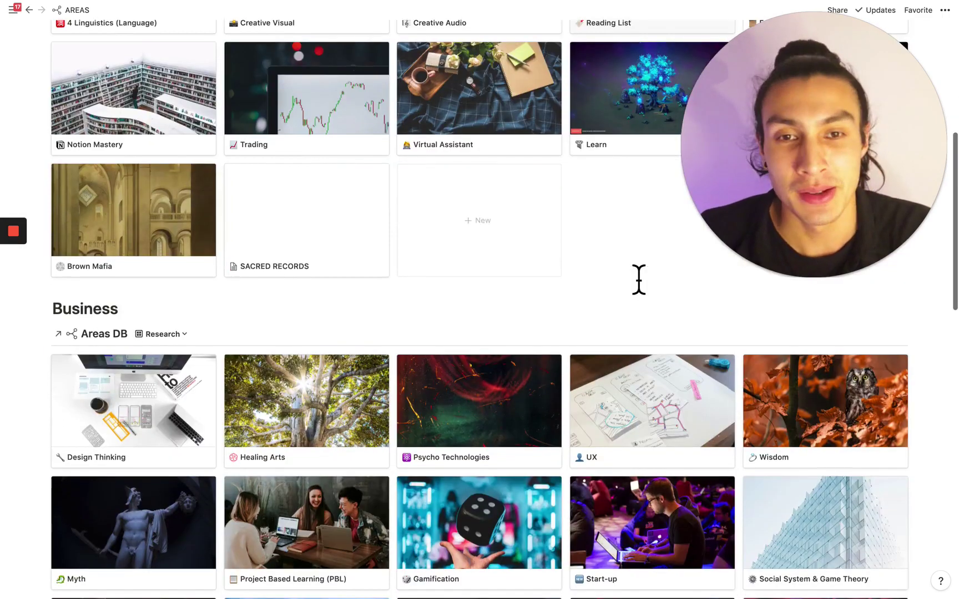
pyautogui.scroll(-3, 643, 286)
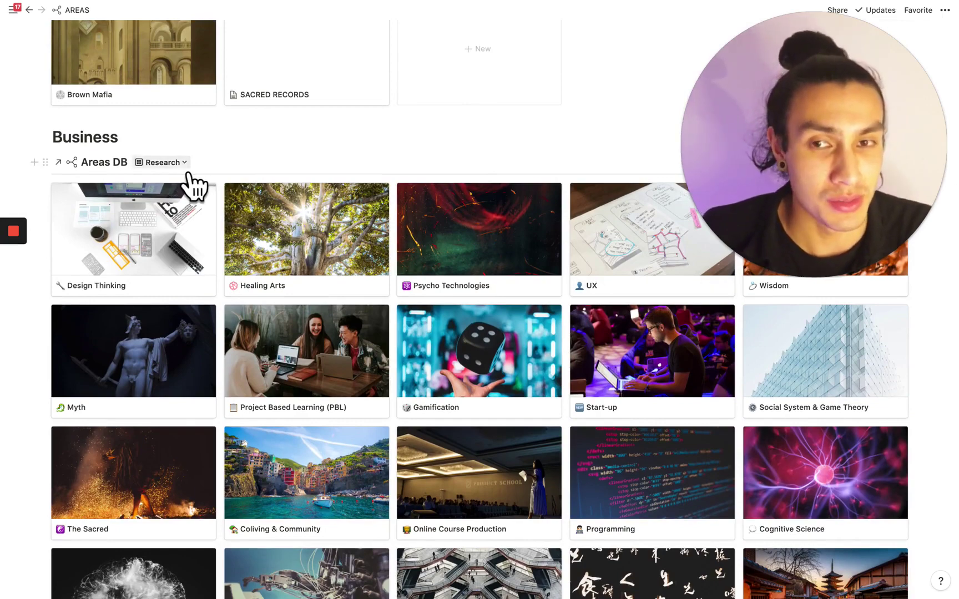
pyautogui.scroll(-2, 480, 358)
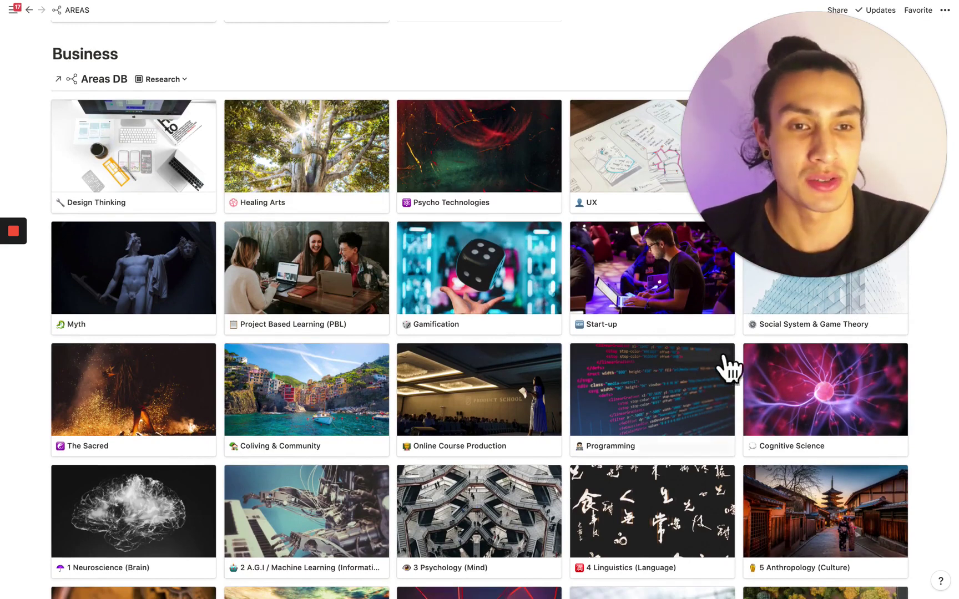
pyautogui.click(748, 407)
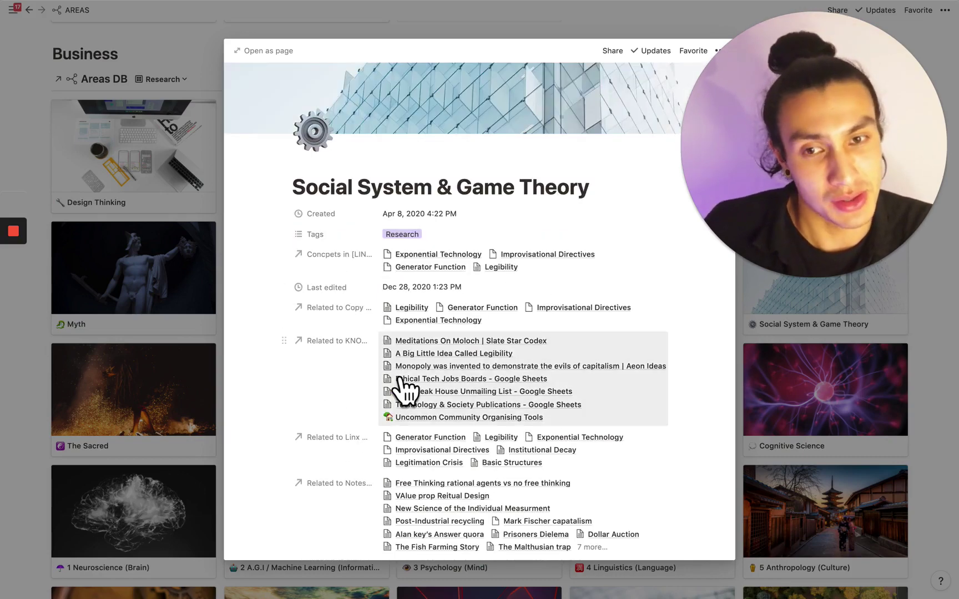
pyautogui.scroll(-5, 428, 390)
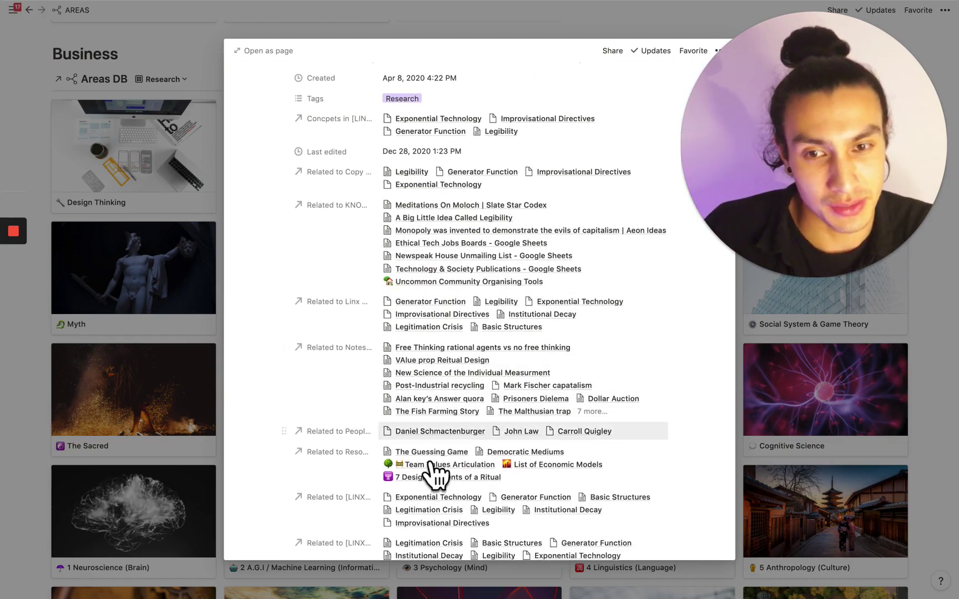
pyautogui.scroll(-5, 430, 388)
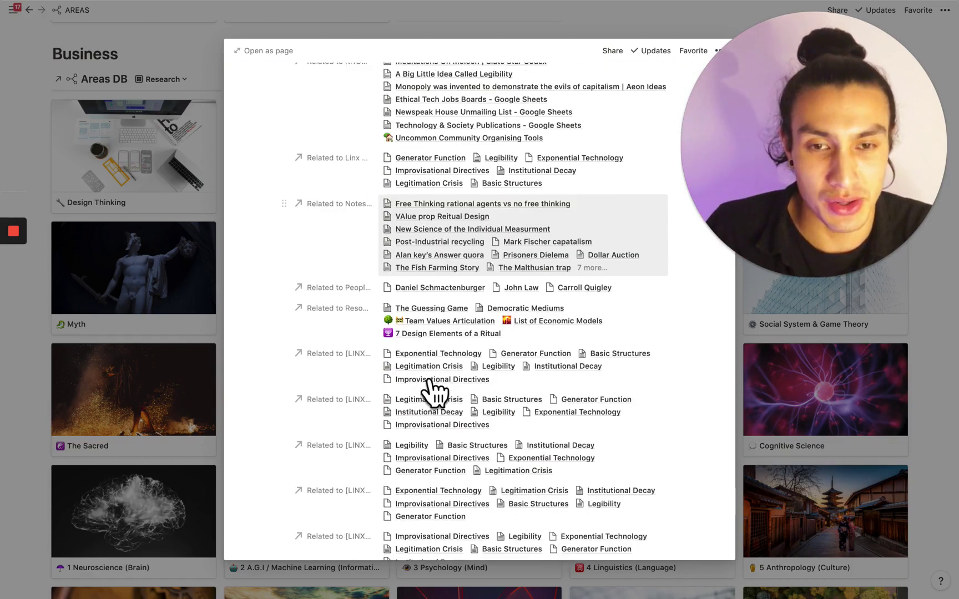
pyautogui.scroll(4, 435, 392)
pyautogui.scroll(4, 430, 383)
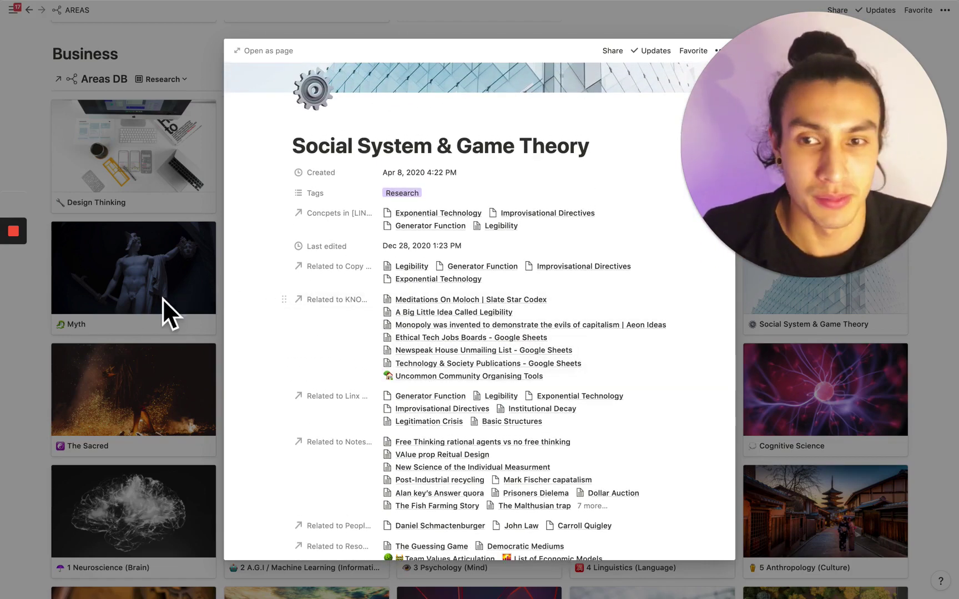
pyautogui.click(45, 324)
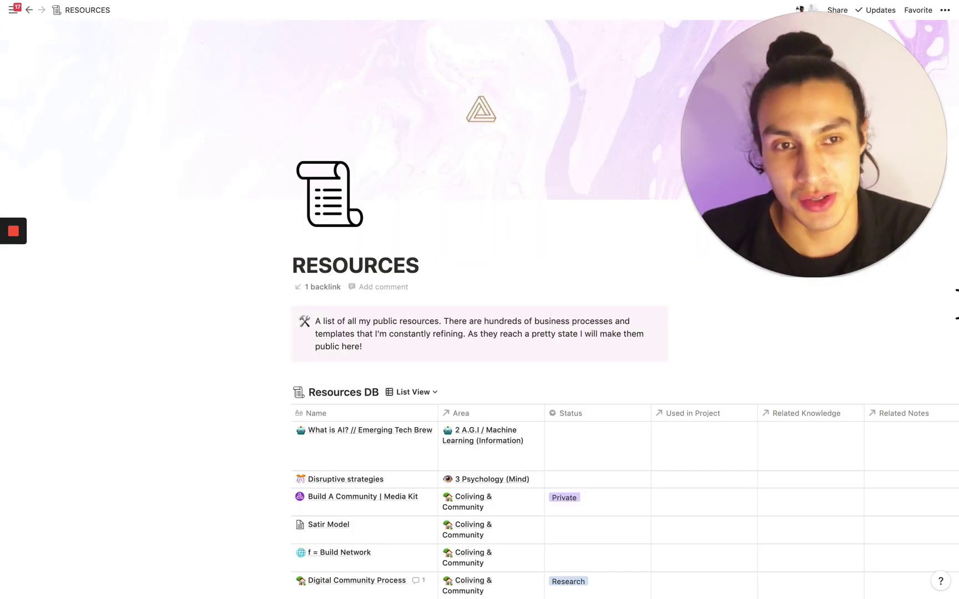
# - Scroll the Resources DB list view down to its last entry, counting 189 resources
pyautogui.scroll(-5, 930, 318)
pyautogui.scroll(-2, 930, 318)
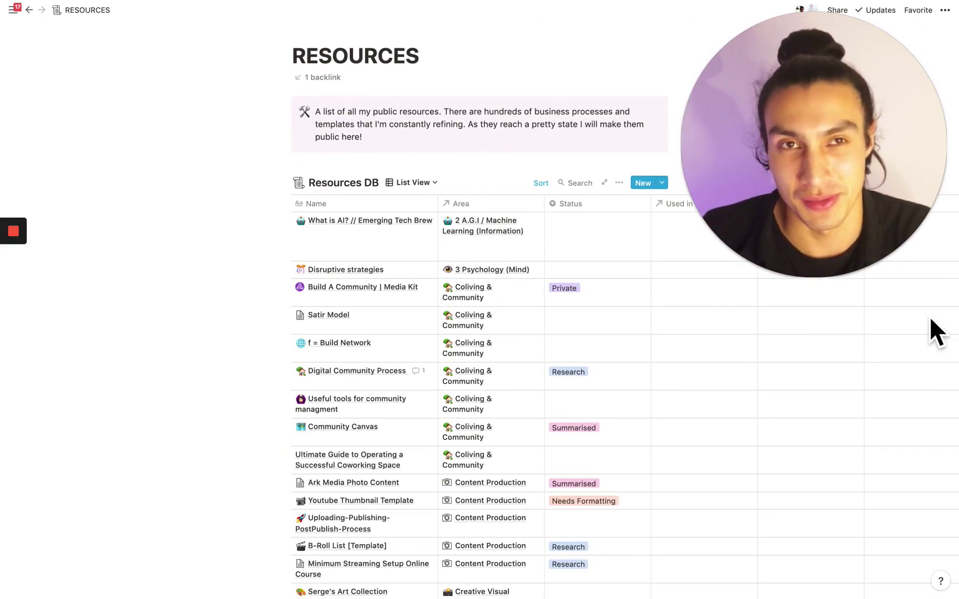
pyautogui.scroll(-2, 929, 315)
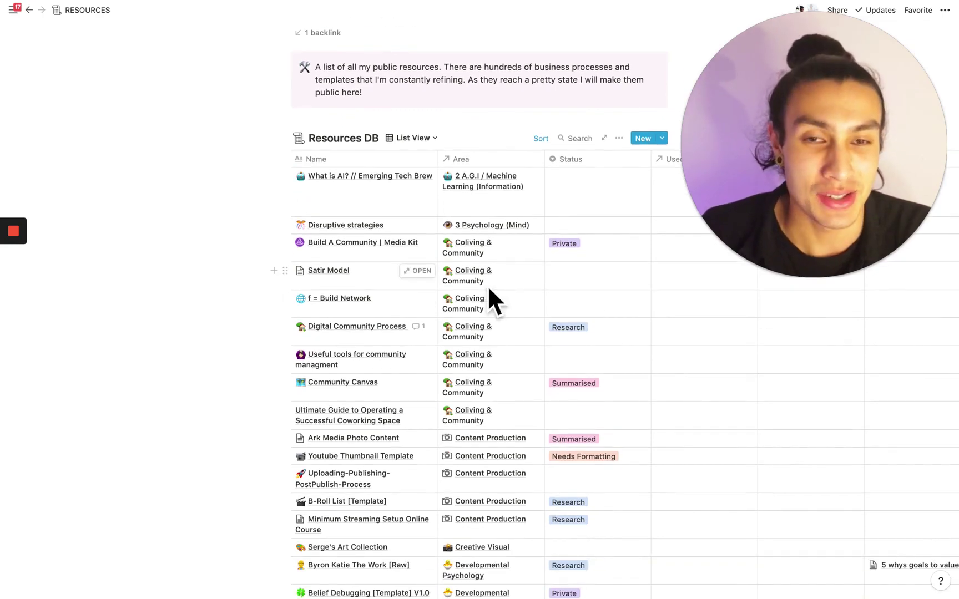
pyautogui.scroll(-5, 498, 290)
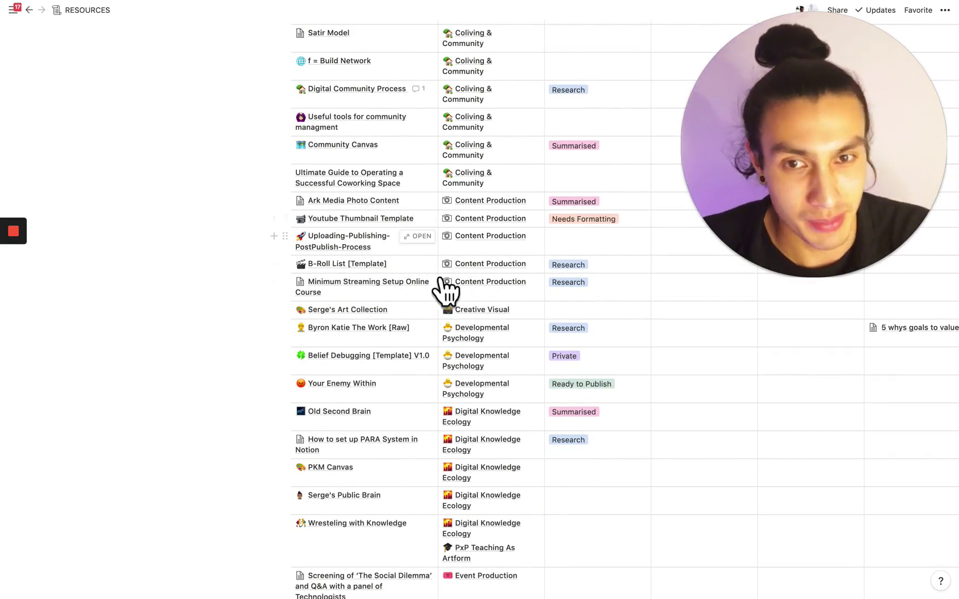
pyautogui.scroll(-1, 491, 345)
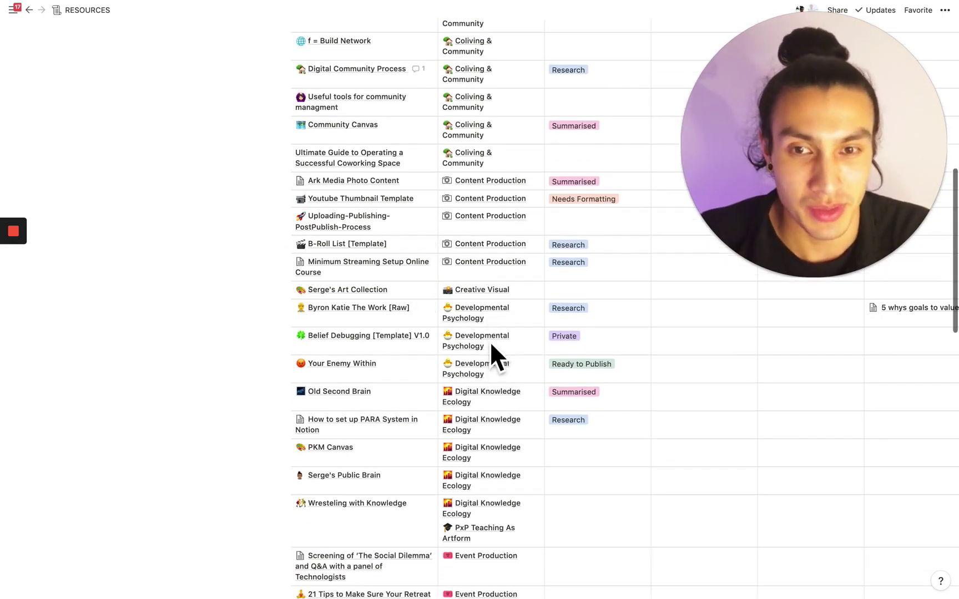
pyautogui.scroll(-3, 489, 341)
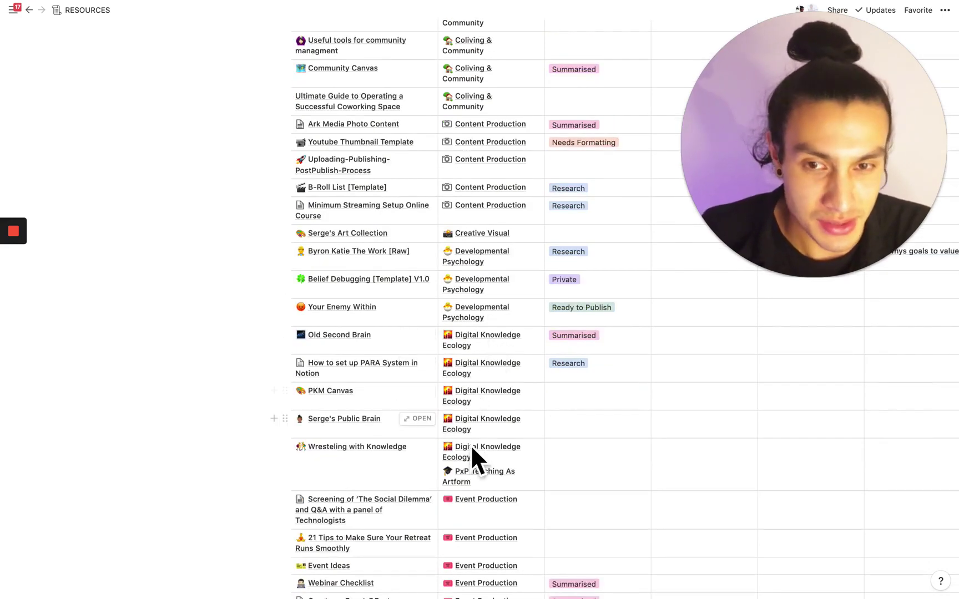
pyautogui.scroll(-6, 475, 473)
pyautogui.scroll(-20, 475, 473)
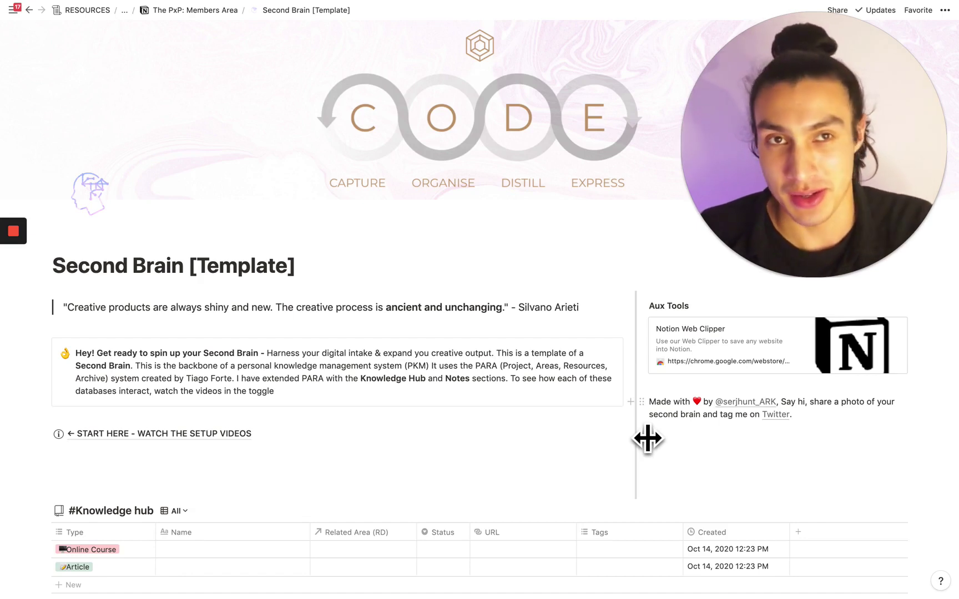
# - Switch #Projects to the By Energy board, with Client 1 under Extreme and Client 2 under Idle
pyautogui.scroll(-5, 647, 439)
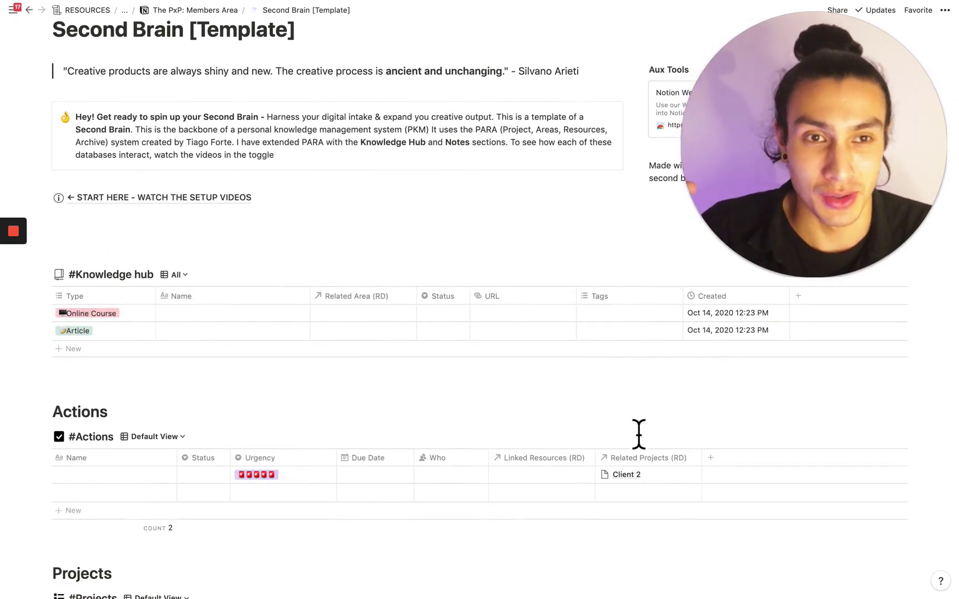
pyautogui.scroll(-2, 638, 434)
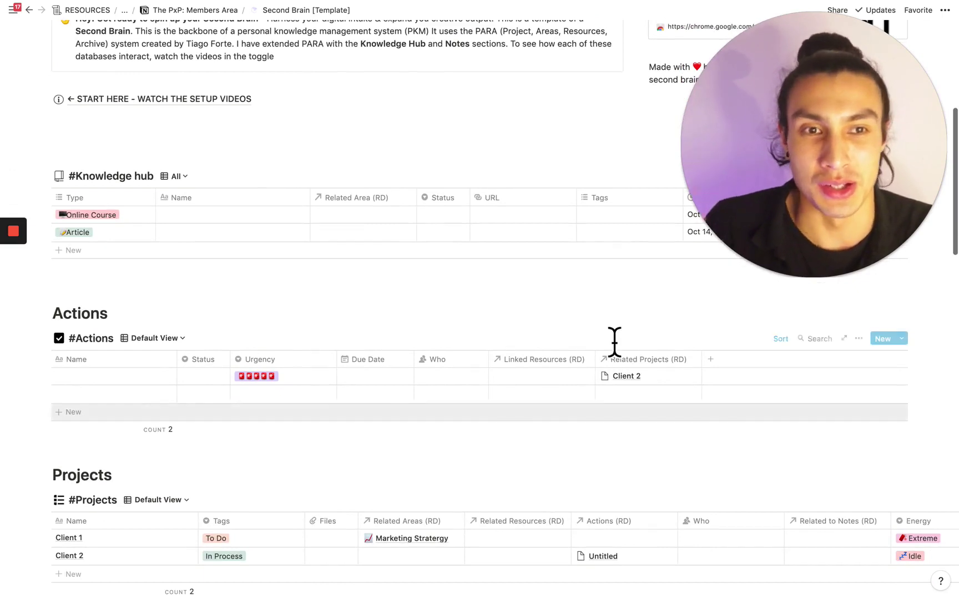
pyautogui.scroll(-4, 614, 343)
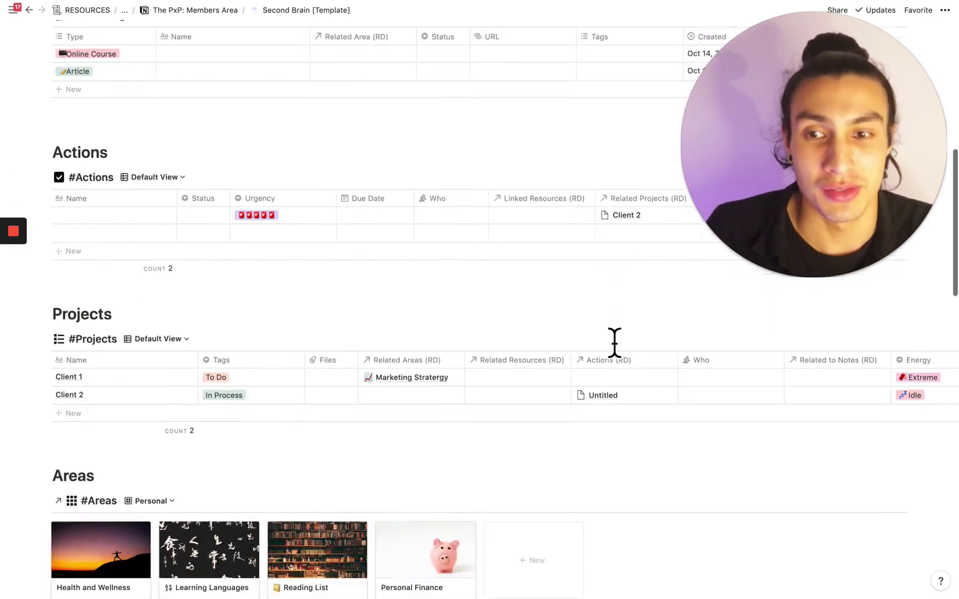
pyautogui.scroll(-1, 614, 342)
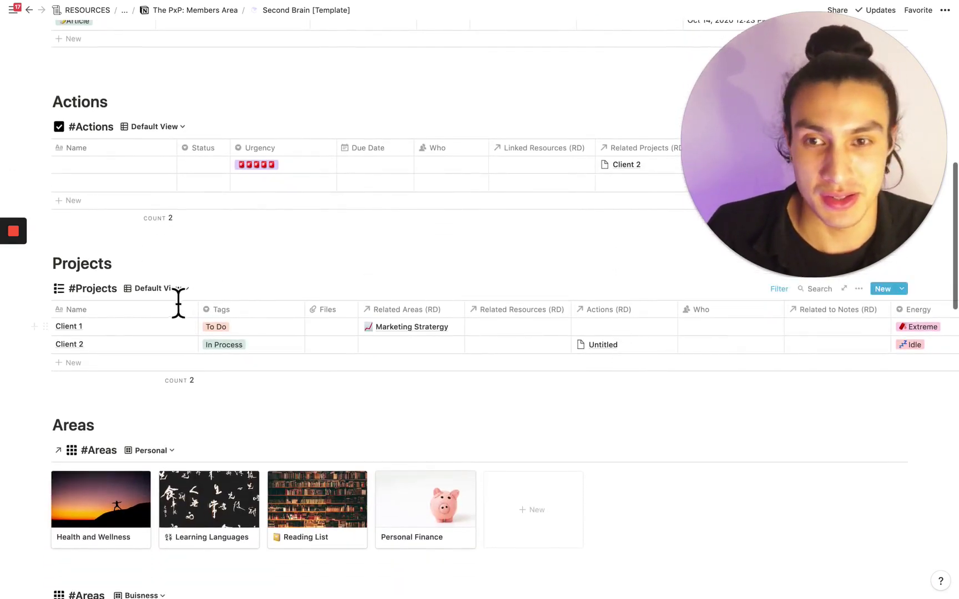
pyautogui.click(169, 288)
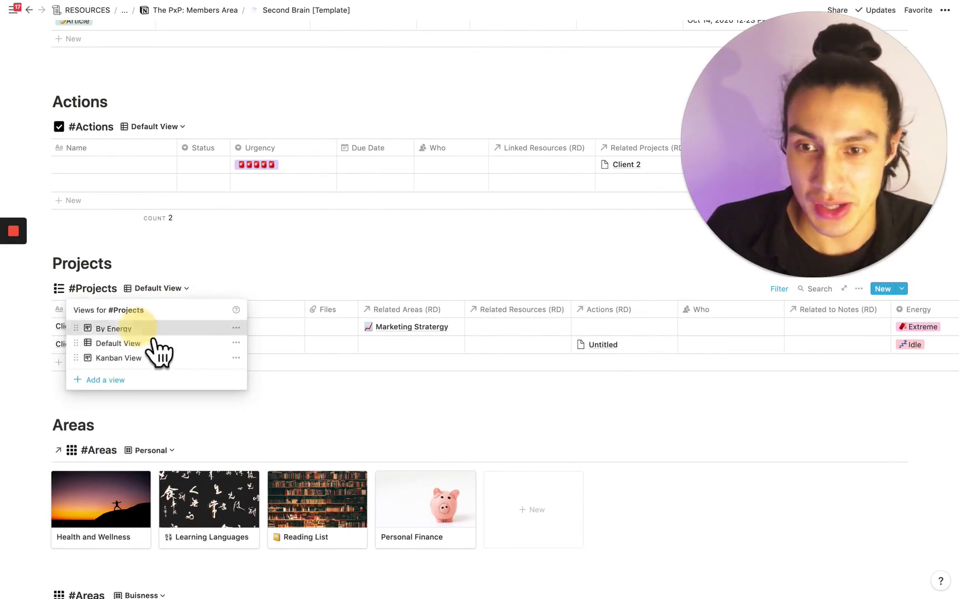
pyautogui.press('Return')
pyautogui.scroll(-2, 549, 380)
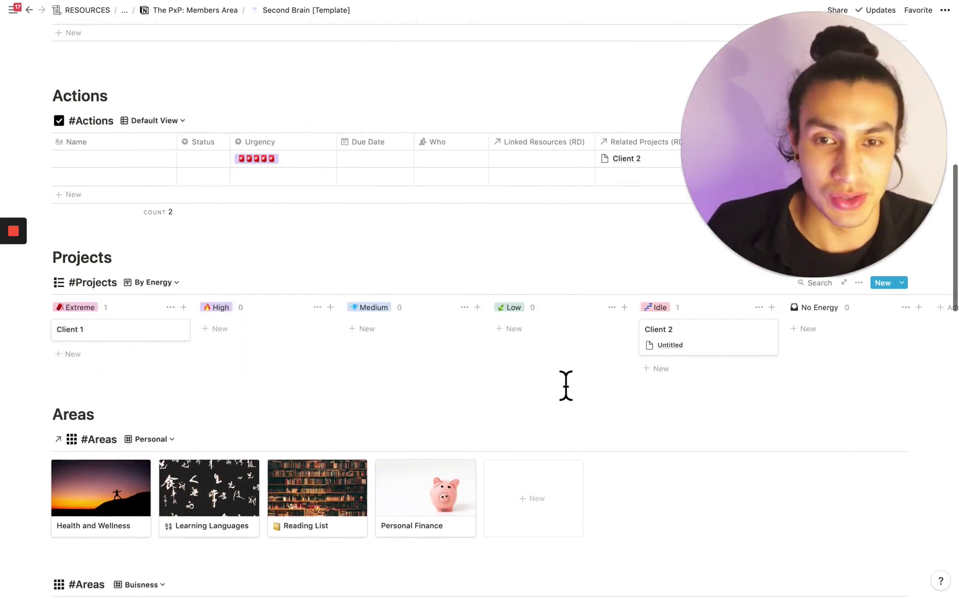
pyautogui.scroll(-4, 565, 386)
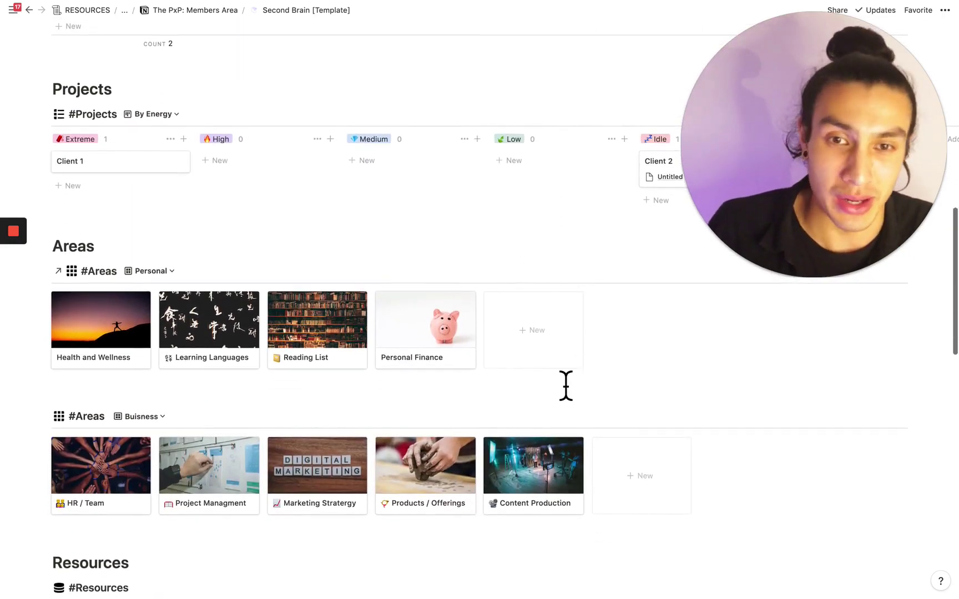
pyautogui.scroll(-1, 565, 386)
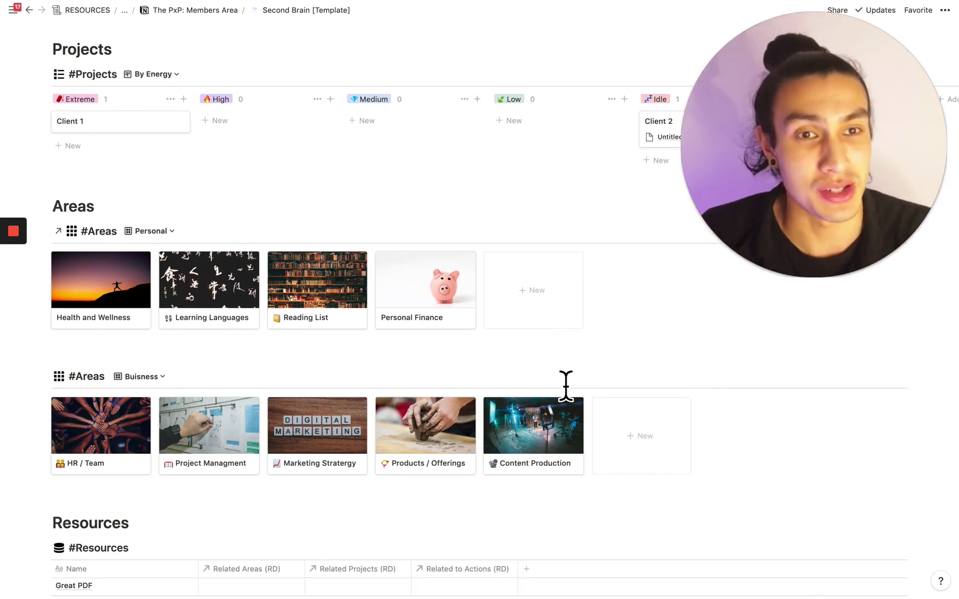
pyautogui.scroll(-5, 566, 386)
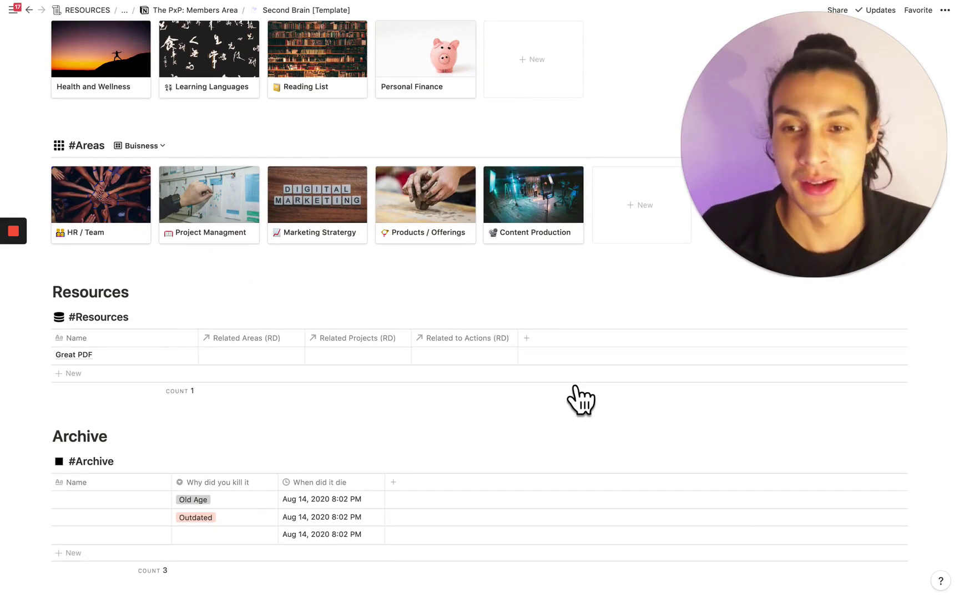
pyautogui.scroll(-5, 578, 398)
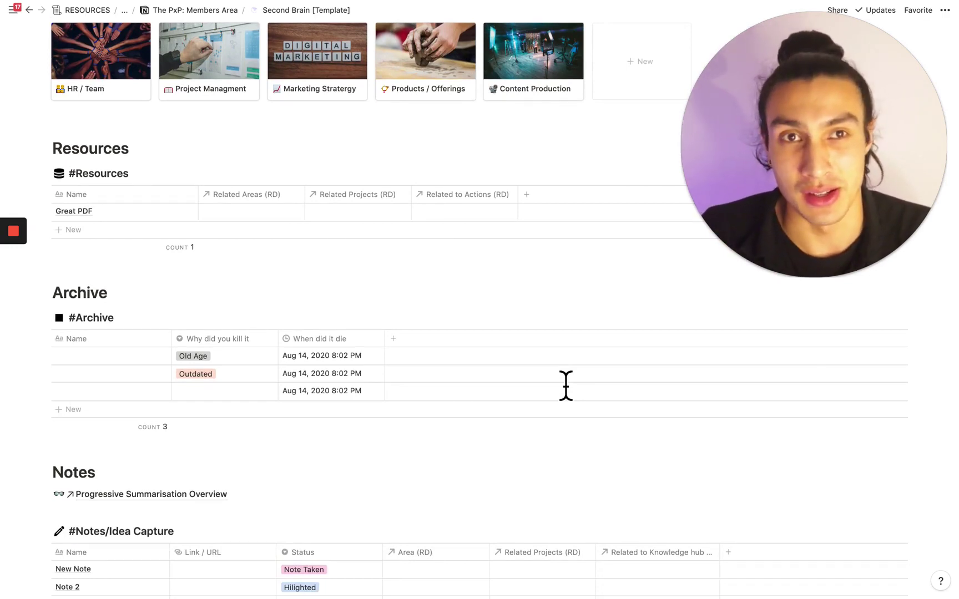
pyautogui.scroll(-6, 565, 386)
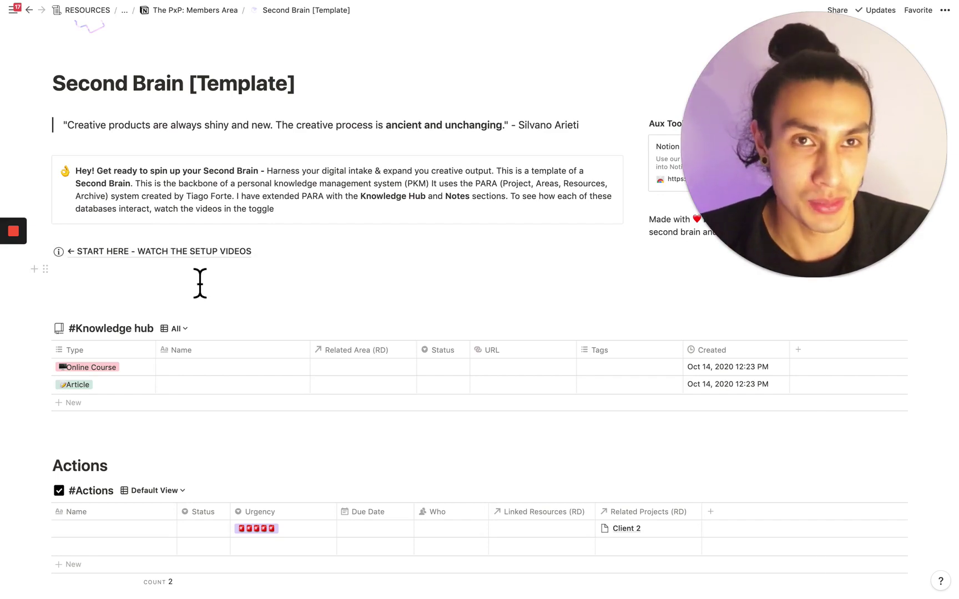
pyautogui.scroll(5, 199, 283)
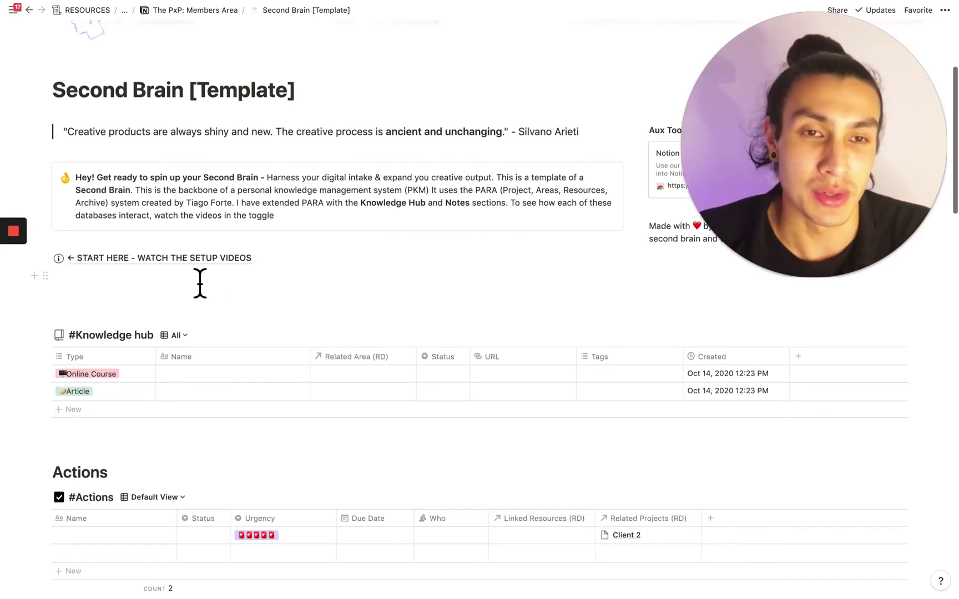